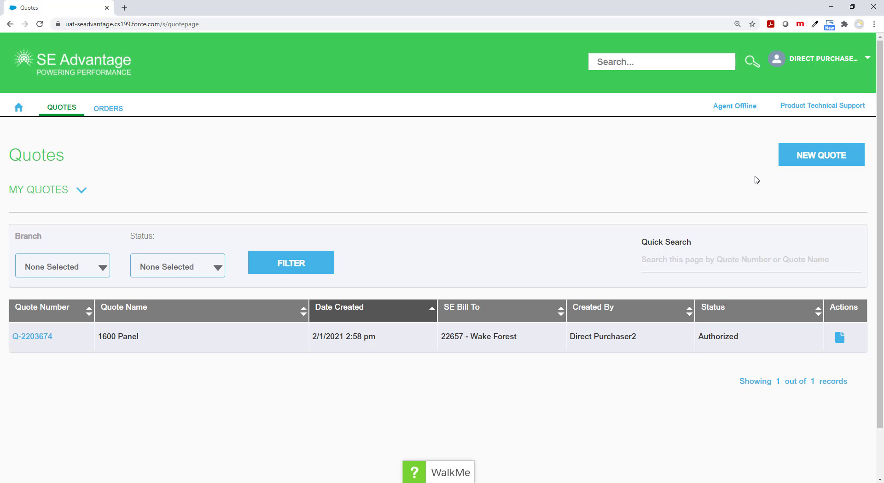
Start a new quote named 1200A Panel and MCC with bid date Feb 16, 2021 and project location city Raleigh.
{"action": "left_click", "coordinate": [793, 163]}
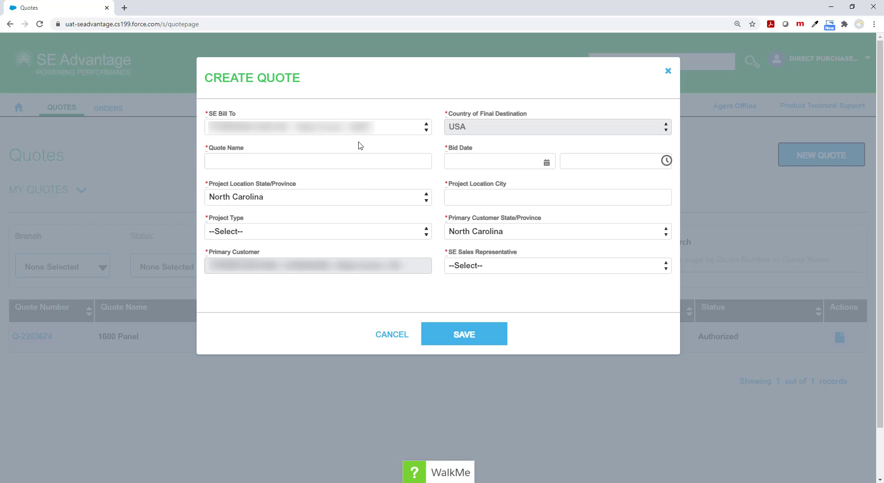
{"action": "left_click", "coordinate": [361, 162]}
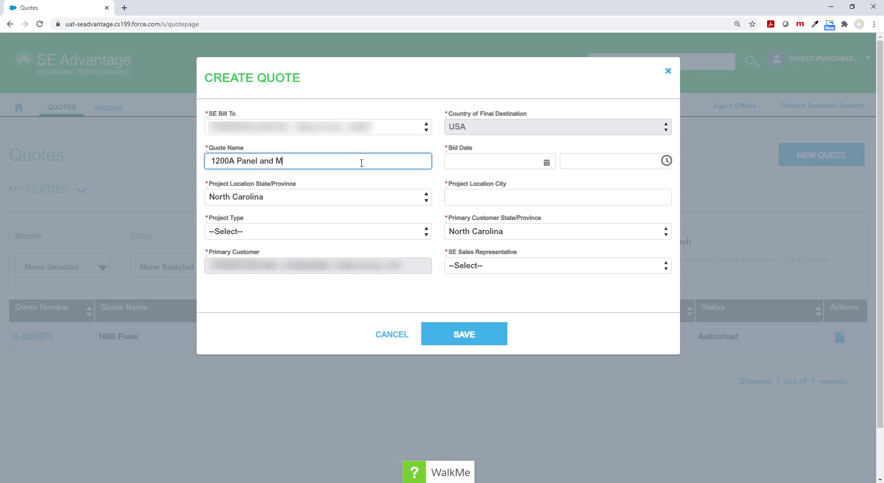
{"action": "left_click", "coordinate": [547, 163]}
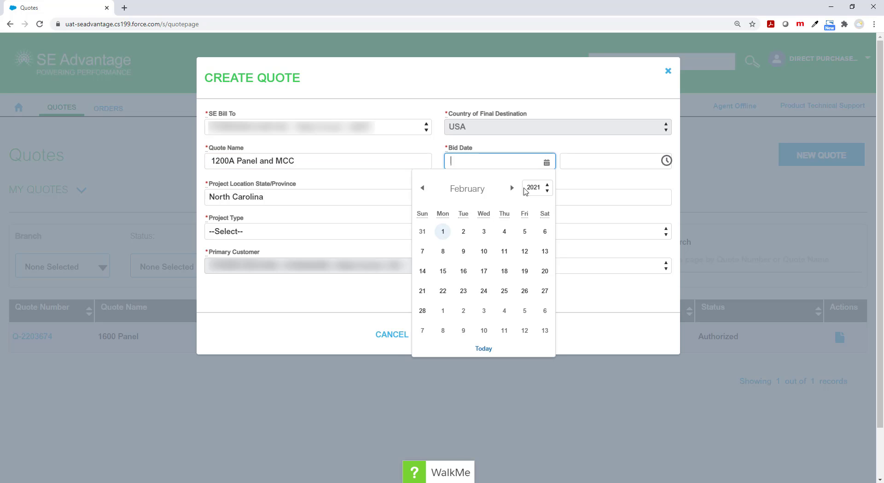
{"action": "left_click", "coordinate": [463, 271]}
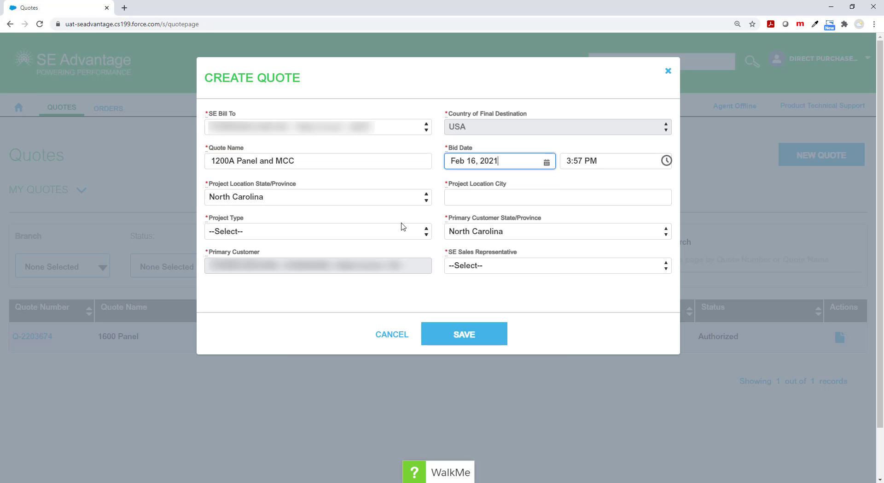
{"action": "left_click", "coordinate": [466, 203]}
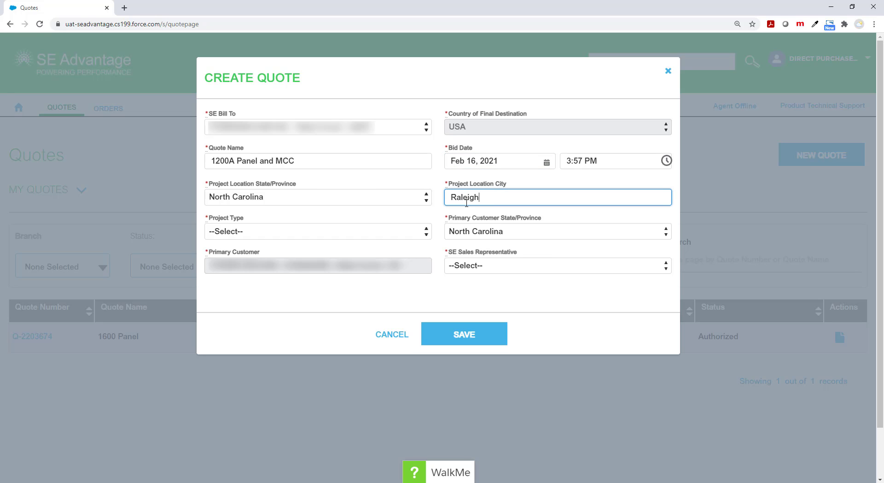
Set the quote's project type to Industrial- OEM/Machine, choose the SE sales representative, and save the quote.
{"action": "left_click", "coordinate": [429, 231]}
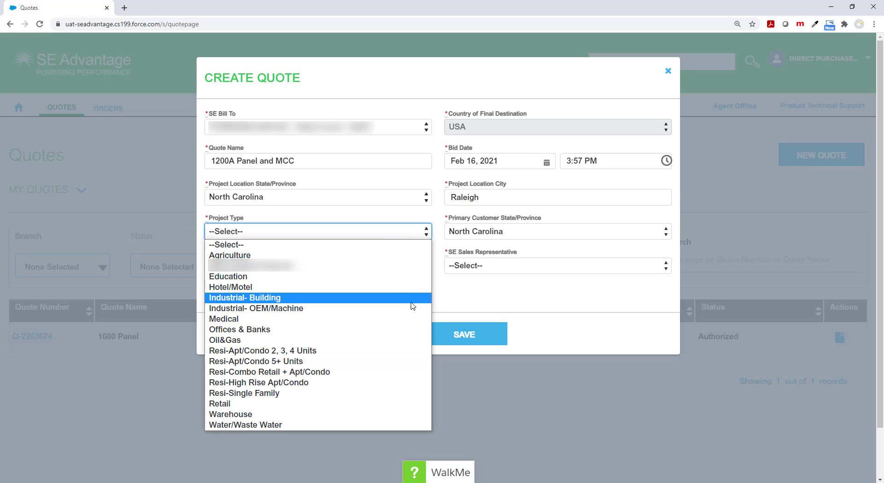
{"action": "left_click", "coordinate": [415, 311]}
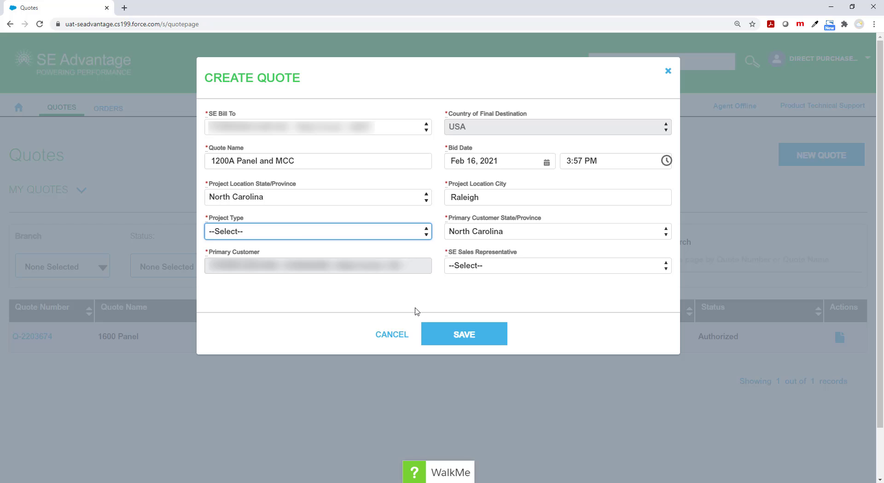
{"action": "left_click", "coordinate": [455, 267]}
{"action": "left_click", "coordinate": [457, 292]}
{"action": "left_click", "coordinate": [464, 335]}
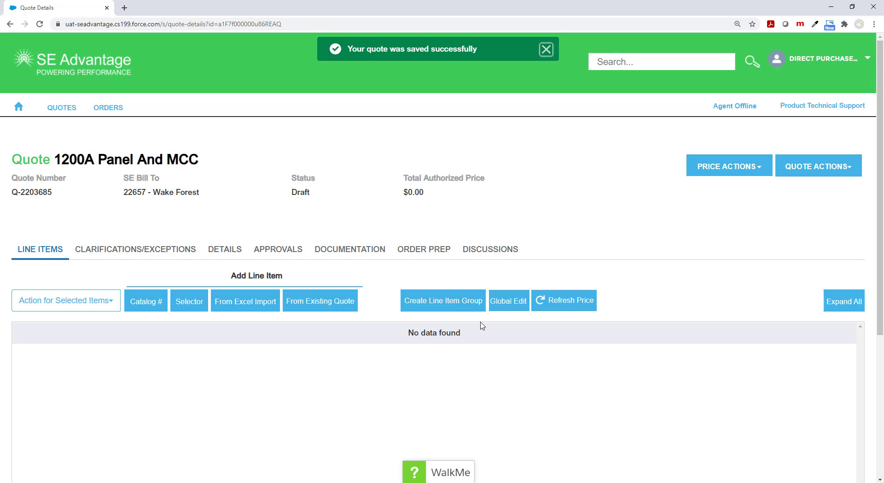
Add a catalog-number line item for CF16M36C with quantity 1, copying the product number from the Notepad list.
{"action": "left_click", "coordinate": [147, 305]}
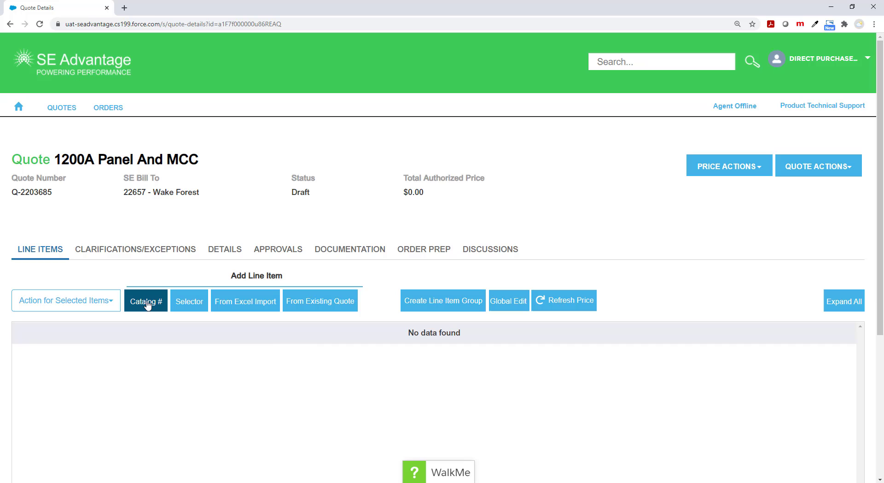
{"action": "left_click", "coordinate": [55, 379]}
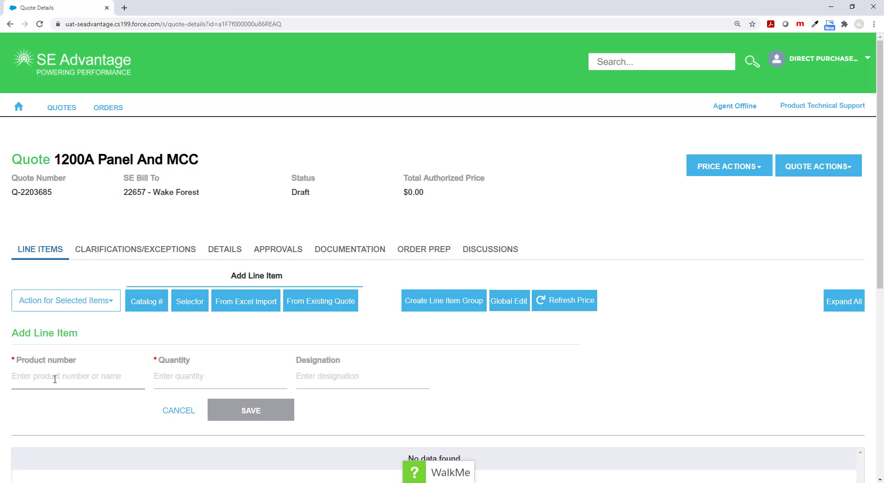
{"action": "key", "text": "alt+Tab"}
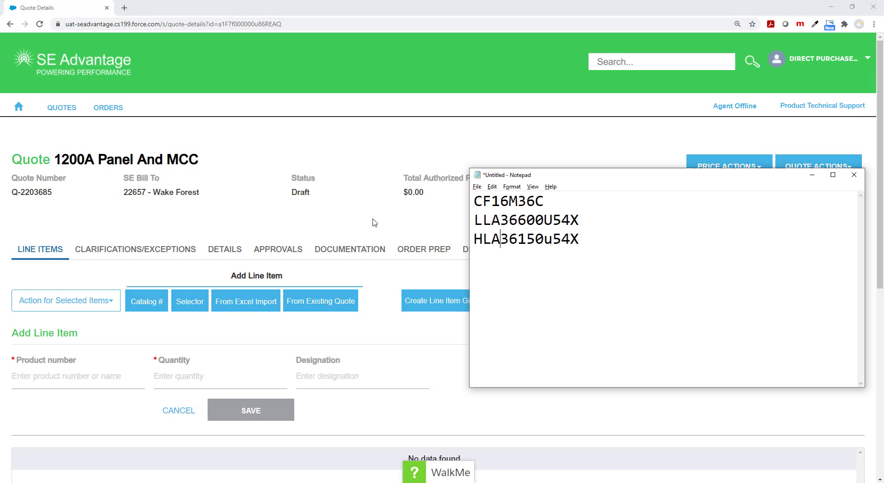
{"action": "double_click", "coordinate": [504, 198]}
{"action": "key", "text": "ctrl+c"}
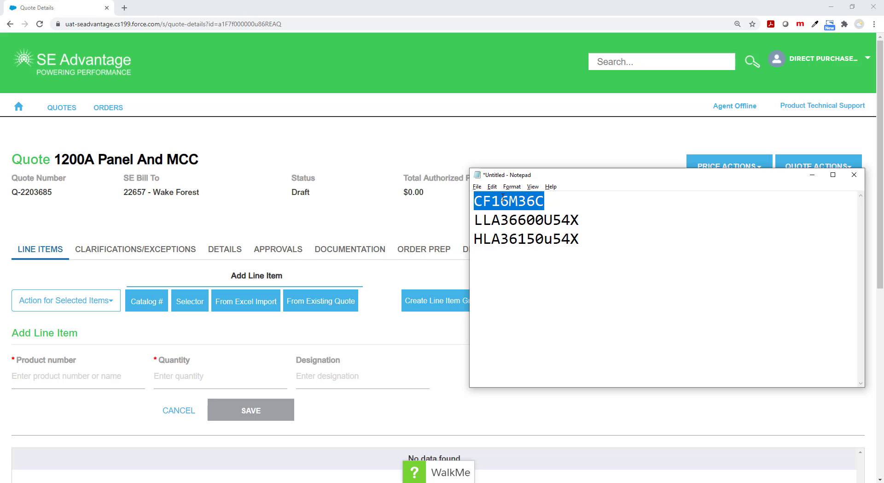
{"action": "left_click", "coordinate": [123, 373]}
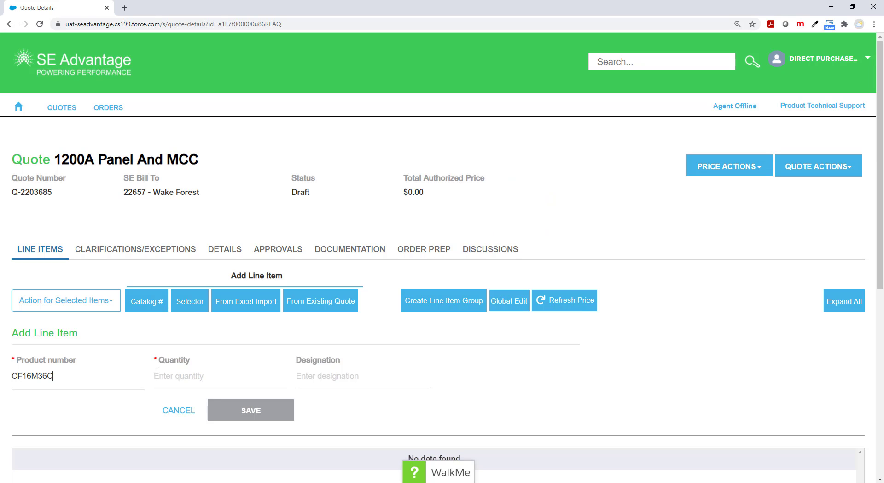
{"action": "key", "text": "ctrl+v"}
{"action": "left_click", "coordinate": [146, 410]}
{"action": "left_click", "coordinate": [182, 380]}
{"action": "type", "text": "1"}
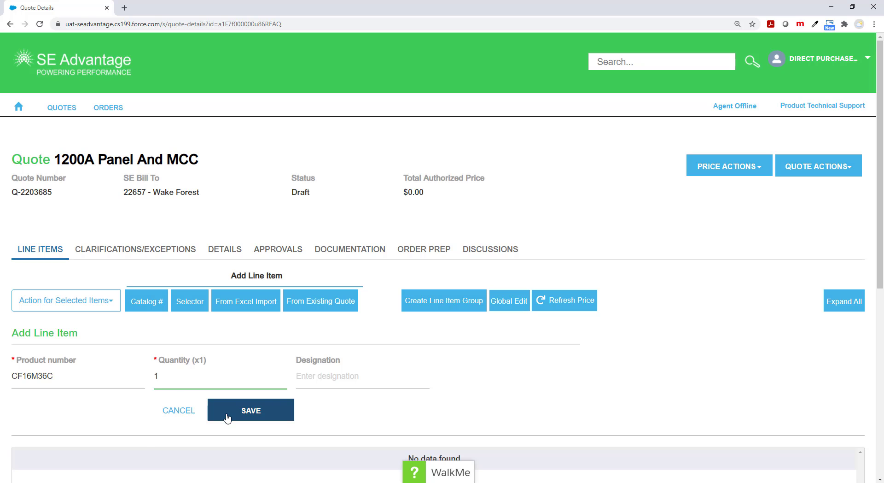
{"action": "left_click", "coordinate": [230, 411]}
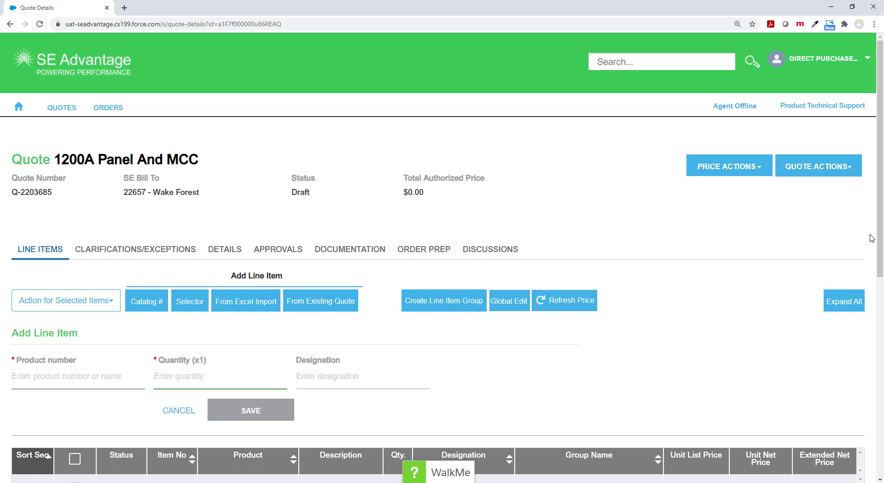
Add a second line item for LLA36600U54X with quantity 1, copying the product number from the Notepad list.
{"action": "scroll", "coordinate": [881, 240], "scroll_direction": "down", "scroll_amount": 3}
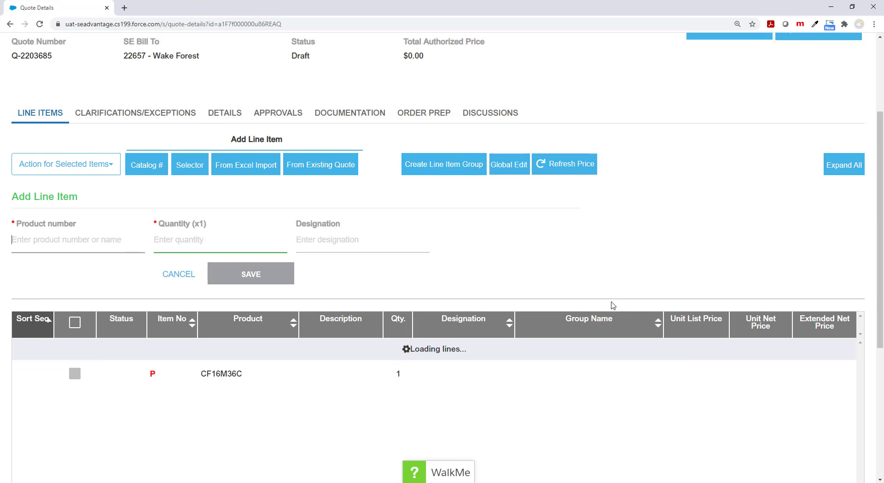
{"action": "key", "text": "alt+Tab"}
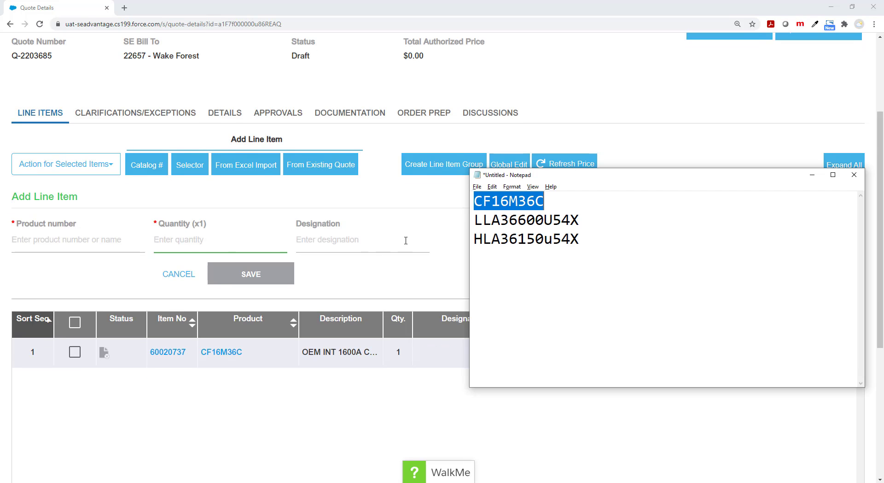
{"action": "double_click", "coordinate": [480, 223]}
{"action": "key", "text": "ctrl+c"}
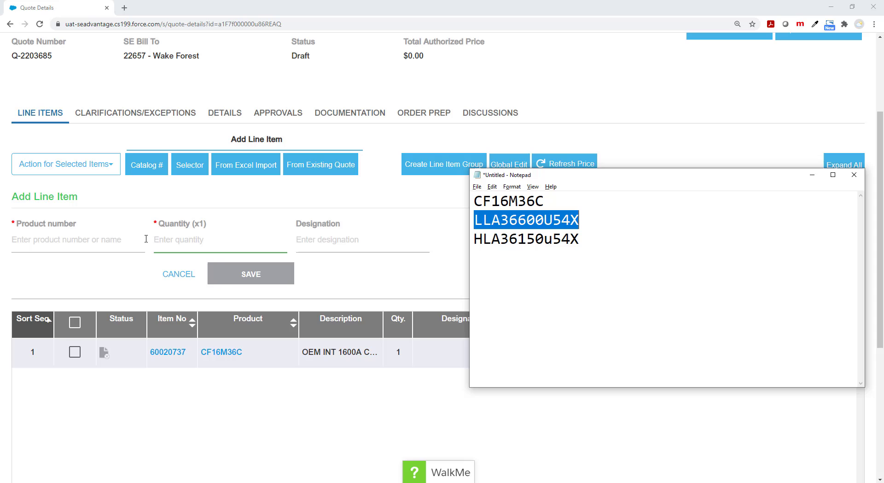
{"action": "left_click", "coordinate": [103, 249]}
{"action": "key", "text": "ctrl+v"}
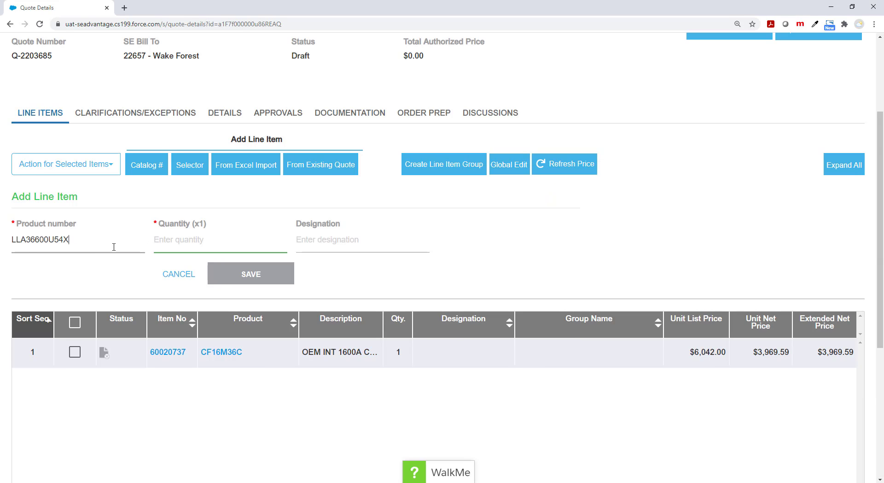
{"action": "left_click", "coordinate": [177, 243]}
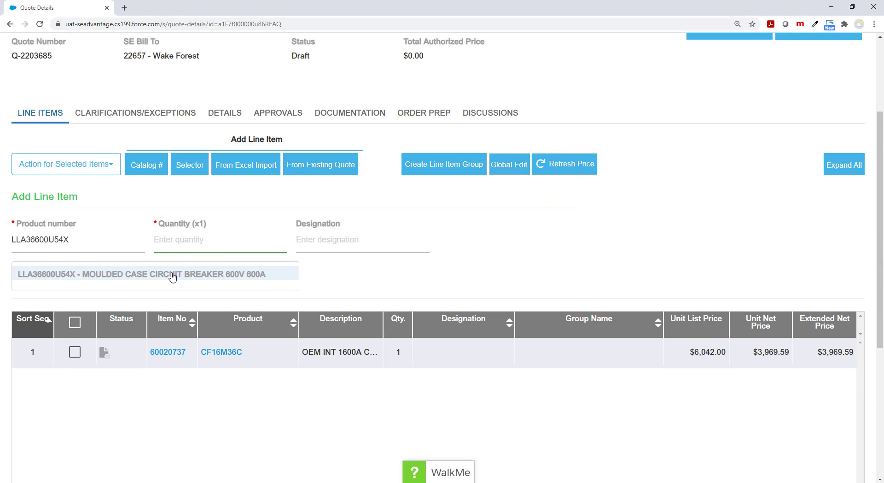
{"action": "left_click", "coordinate": [174, 275]}
{"action": "type", "text": "1"}
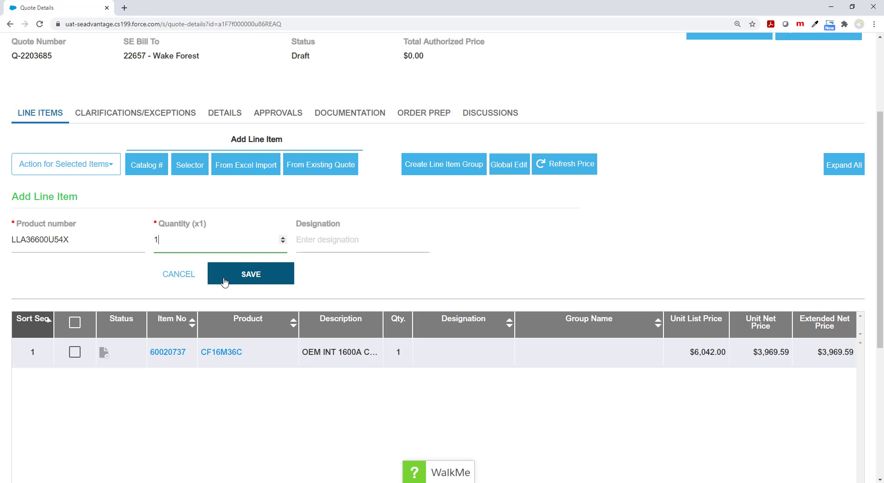
{"action": "left_click", "coordinate": [225, 279]}
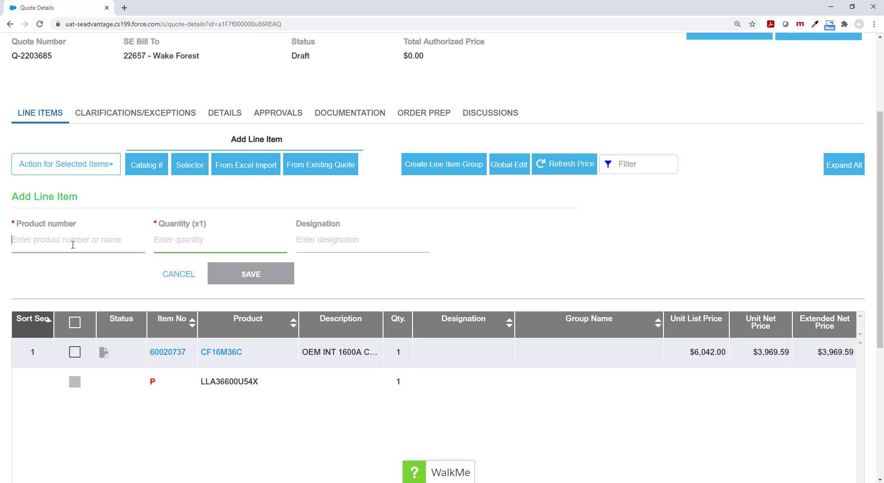
Add a third line item for HLA36150U54X with quantity 1, taking the product number from the Notepad list.
{"action": "key", "text": "alt+Tab"}
{"action": "double_click", "coordinate": [526, 239]}
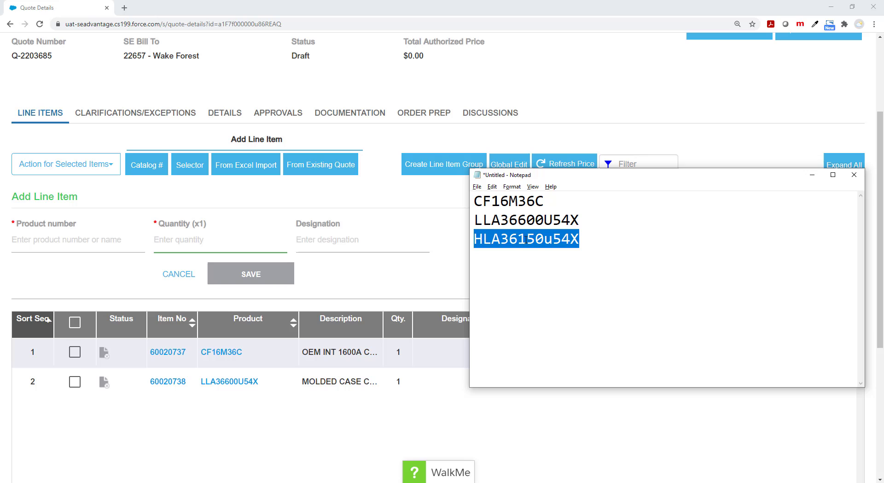
{"action": "left_click", "coordinate": [68, 249]}
{"action": "type", "text": "HLA36150U54X"}
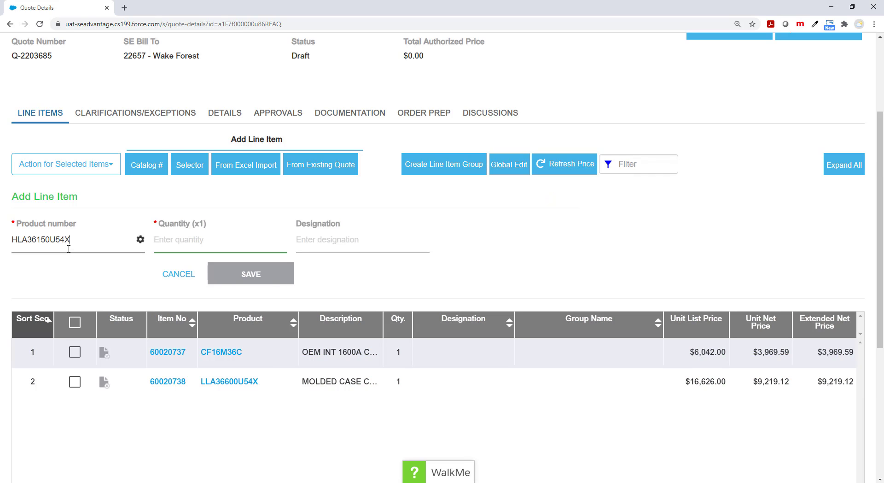
{"action": "left_click", "coordinate": [123, 274]}
{"action": "type", "text": "1"}
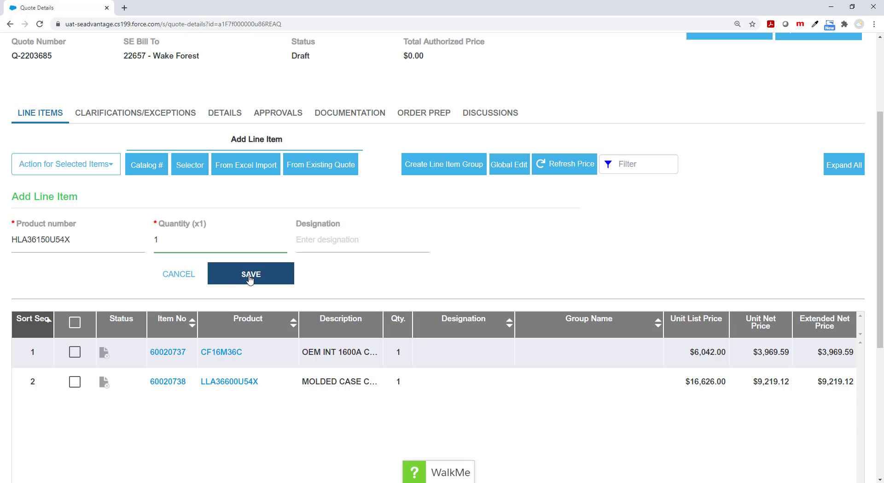
{"action": "left_click", "coordinate": [250, 276]}
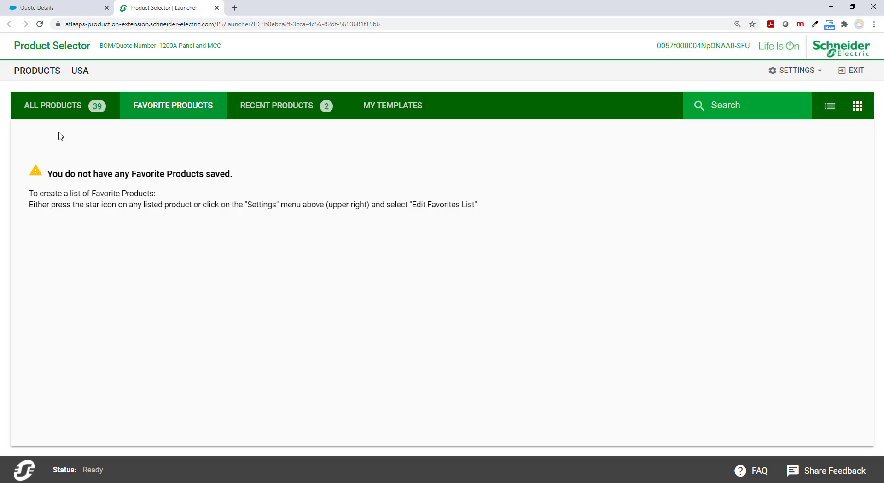
Open the Breaker - ACB (Power Circuit Breakers) configurator from all products and set its installation to Drawout Breaker + Cradle.
{"action": "left_click", "coordinate": [56, 114]}
{"action": "left_click", "coordinate": [56, 187]}
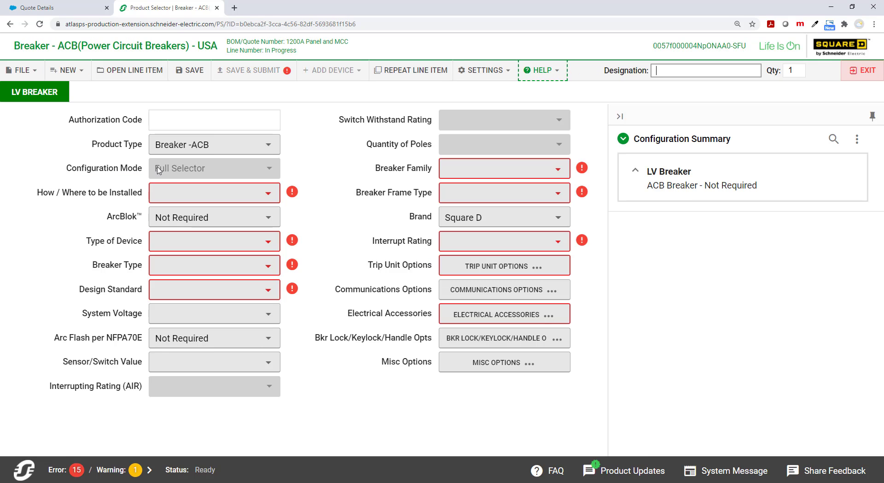
{"action": "left_click", "coordinate": [175, 192]}
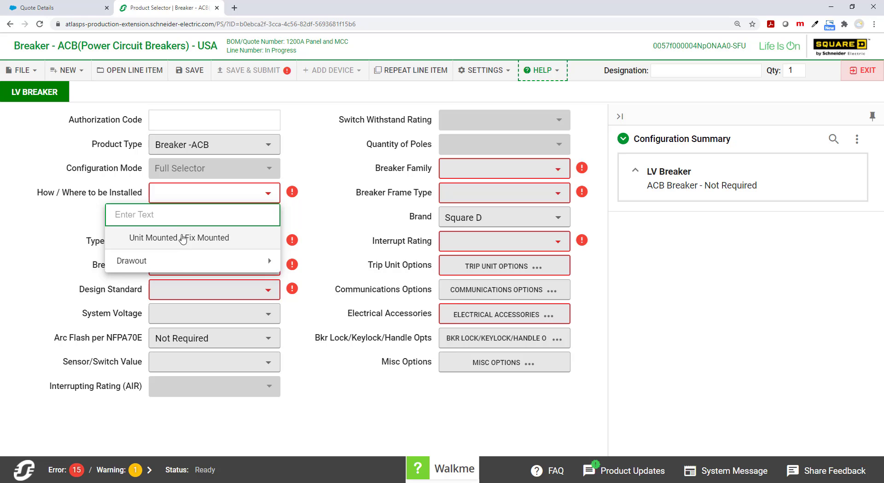
{"action": "mouse_move", "coordinate": [185, 262]}
{"action": "left_click", "coordinate": [336, 265]}
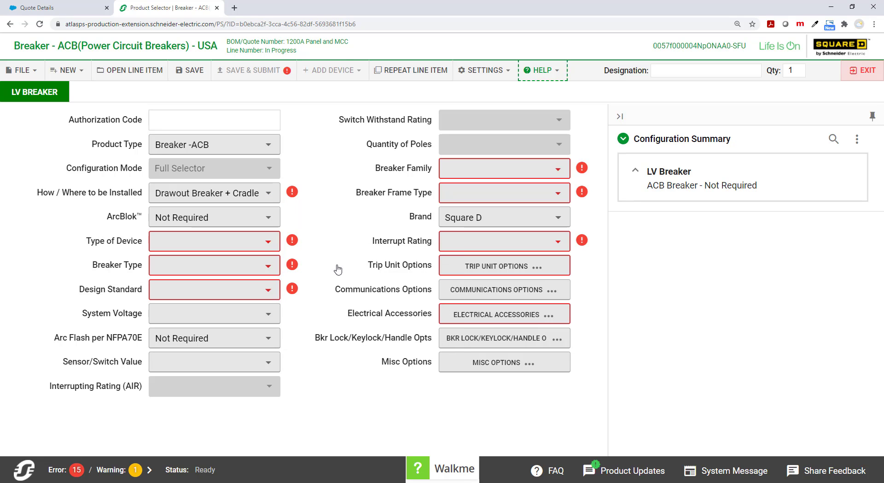
Set the type of device to Circuit Breaker (ACB) and the breaker type to AC Rated Breaker.
{"action": "left_click", "coordinate": [249, 243]}
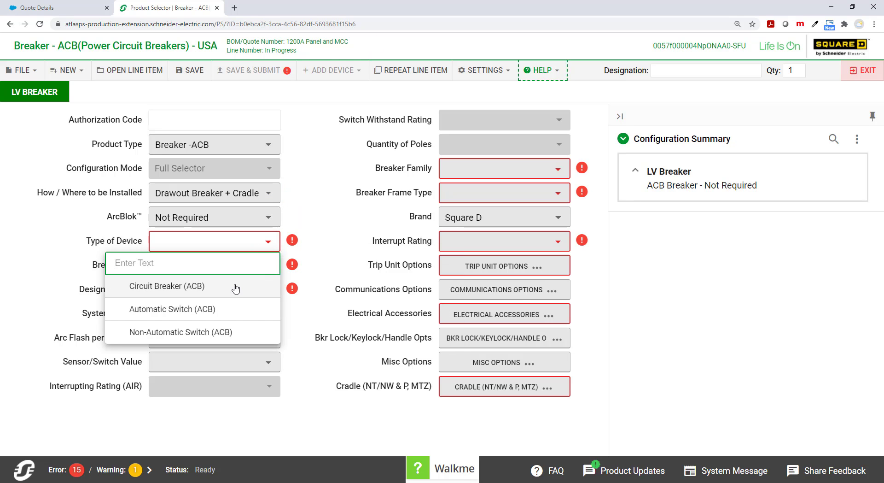
{"action": "left_click", "coordinate": [236, 285]}
{"action": "left_click", "coordinate": [239, 271]}
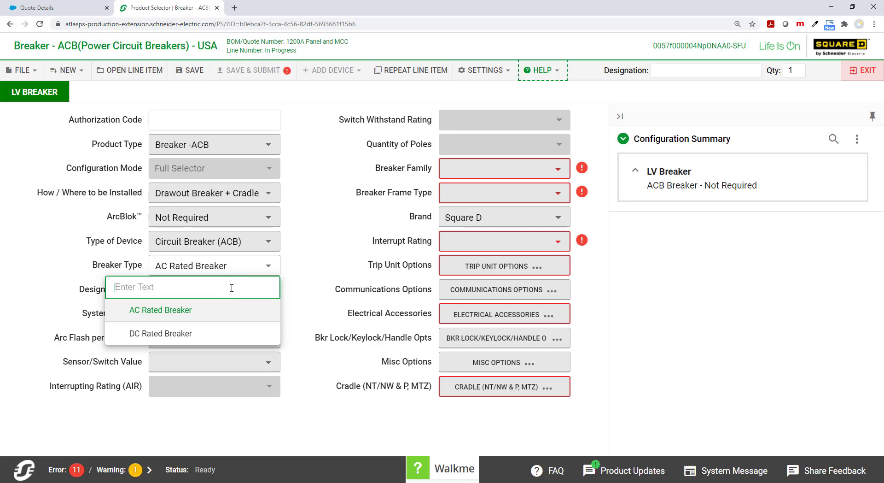
{"action": "left_click", "coordinate": [230, 315]}
Set the breaker's system voltage to 480V and its sensor/switch value to 2000A.
{"action": "left_click", "coordinate": [231, 317]}
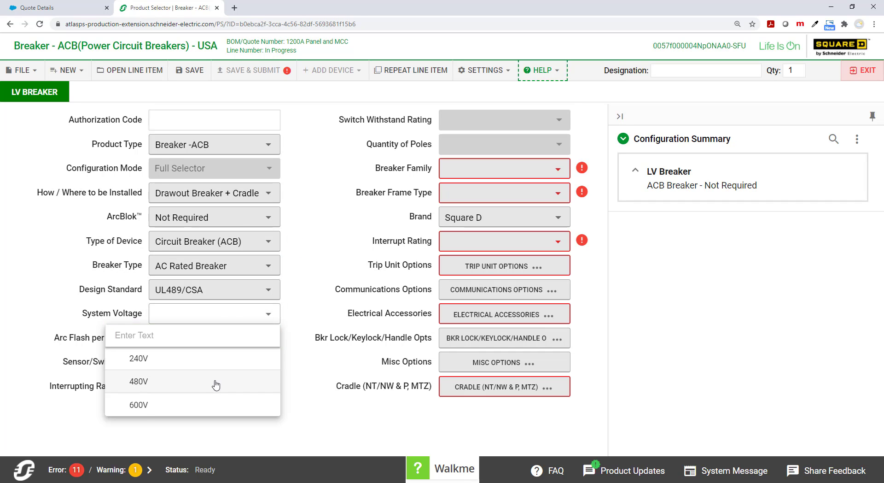
{"action": "left_click", "coordinate": [217, 385]}
{"action": "left_click", "coordinate": [218, 366]}
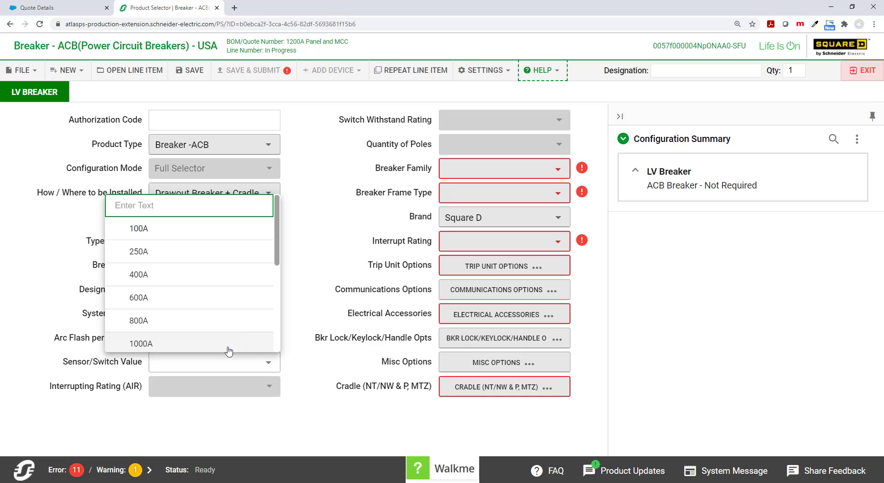
{"action": "scroll", "coordinate": [241, 289], "scroll_direction": "down", "scroll_amount": 3}
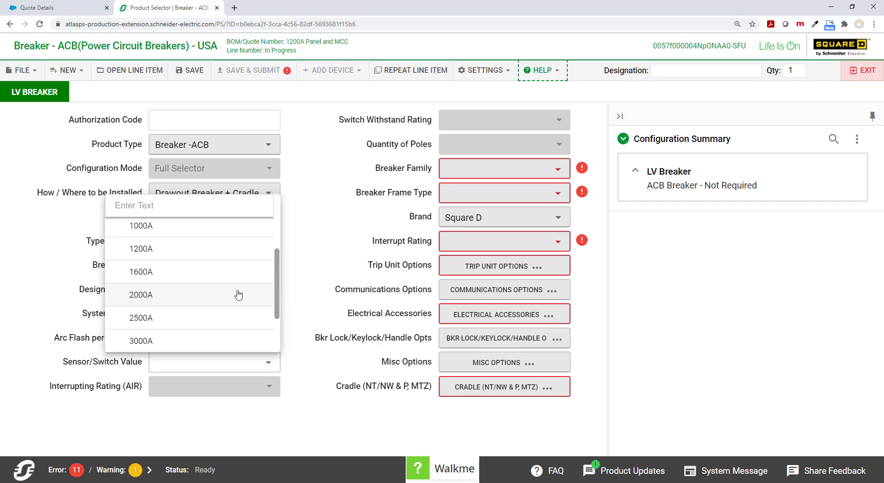
{"action": "left_click", "coordinate": [237, 295]}
Set the breaker to 3 poles with the 2000A MTZ2 115mm frame type, keeping interrupt rating AIR Code - N.
{"action": "left_click", "coordinate": [475, 120]}
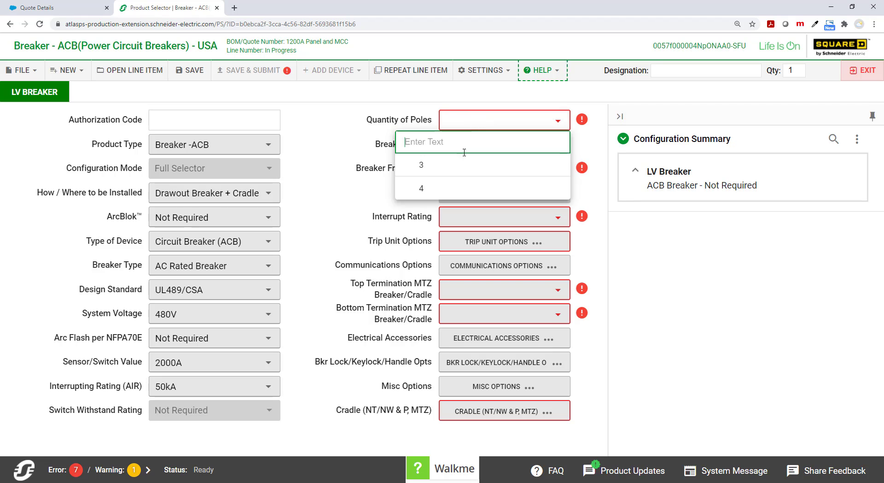
{"action": "left_click", "coordinate": [454, 172]}
{"action": "left_click", "coordinate": [466, 169]}
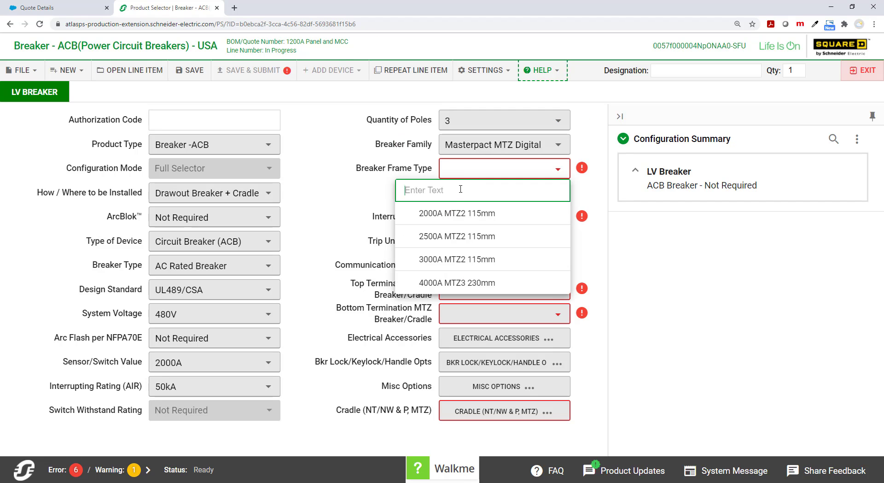
{"action": "left_click", "coordinate": [456, 214]}
{"action": "left_click", "coordinate": [456, 216]}
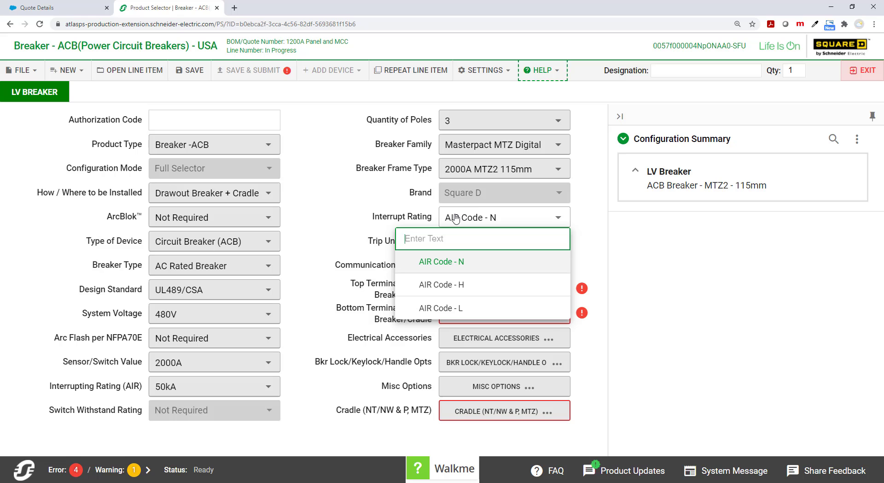
{"action": "left_click", "coordinate": [399, 228]}
Choose the Micrologic 6.0 X (LSIG) trip unit in the breaker's trip unit options.
{"action": "left_click", "coordinate": [487, 241]}
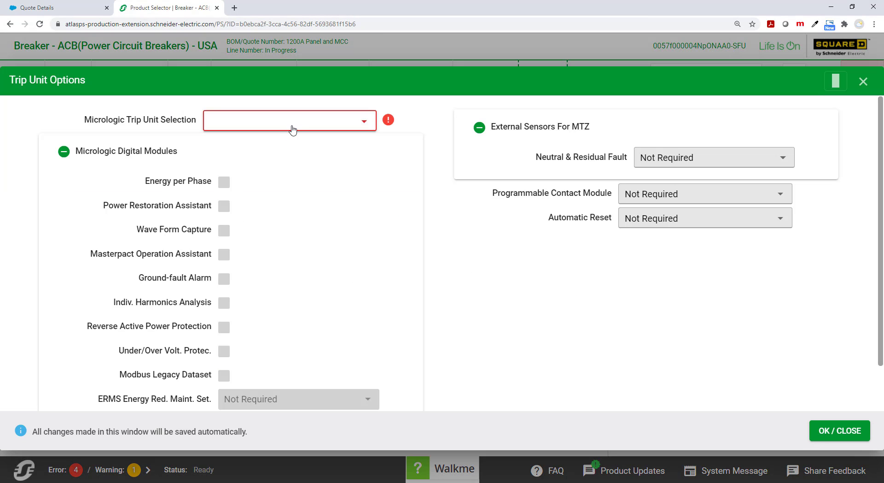
{"action": "left_click", "coordinate": [292, 130]}
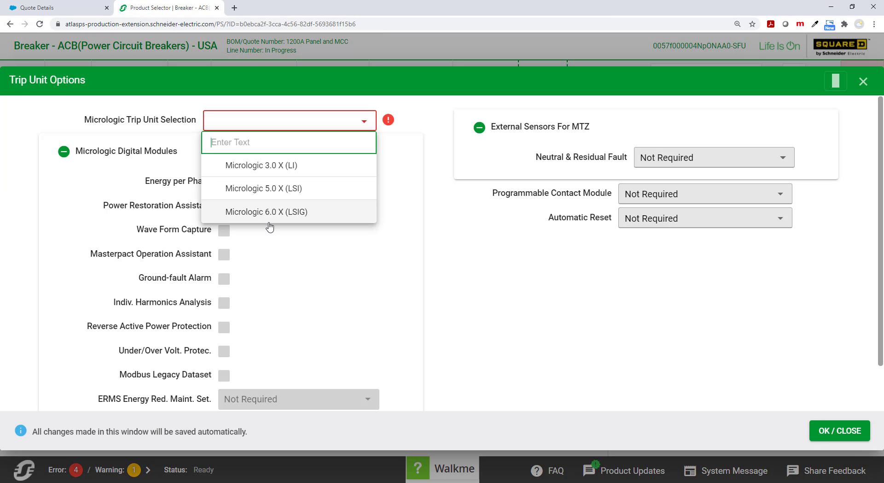
{"action": "left_click", "coordinate": [271, 211]}
{"action": "left_click", "coordinate": [839, 430]}
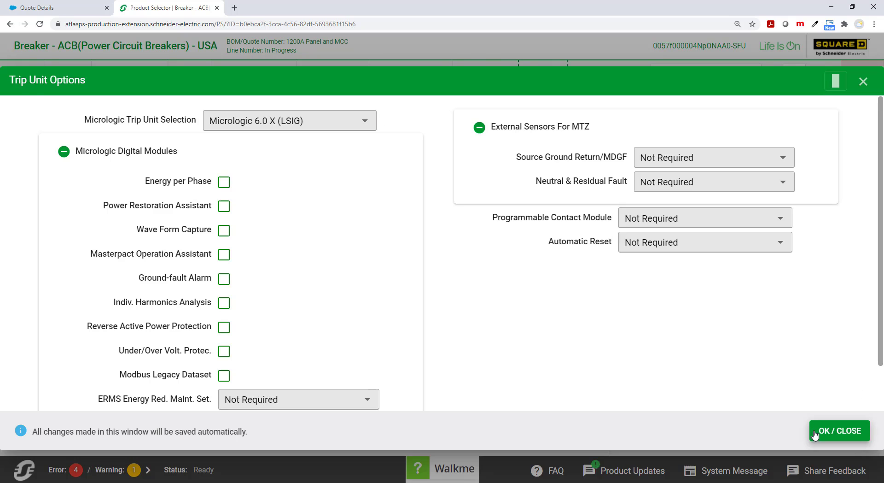
Set both the top and bottom MTZ breaker/cradle terminations to 4 Hole RCTH.
{"action": "left_click", "coordinate": [498, 295]}
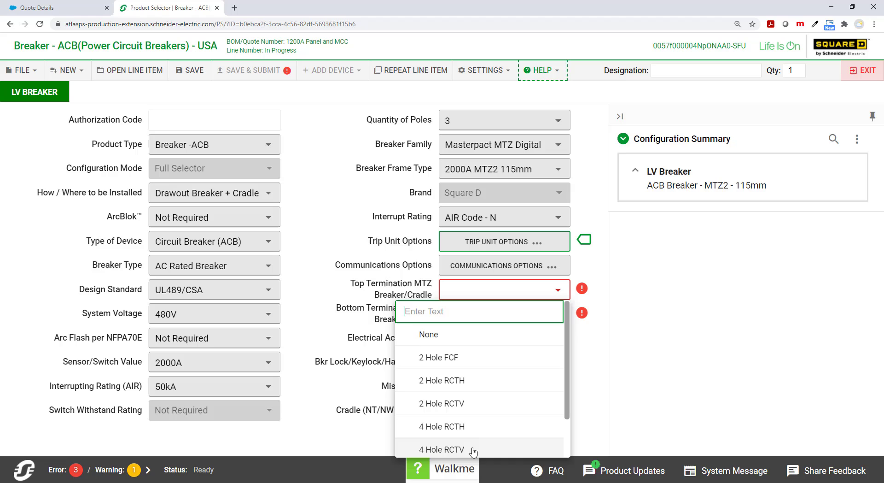
{"action": "left_click", "coordinate": [476, 425]}
{"action": "left_click", "coordinate": [502, 314]}
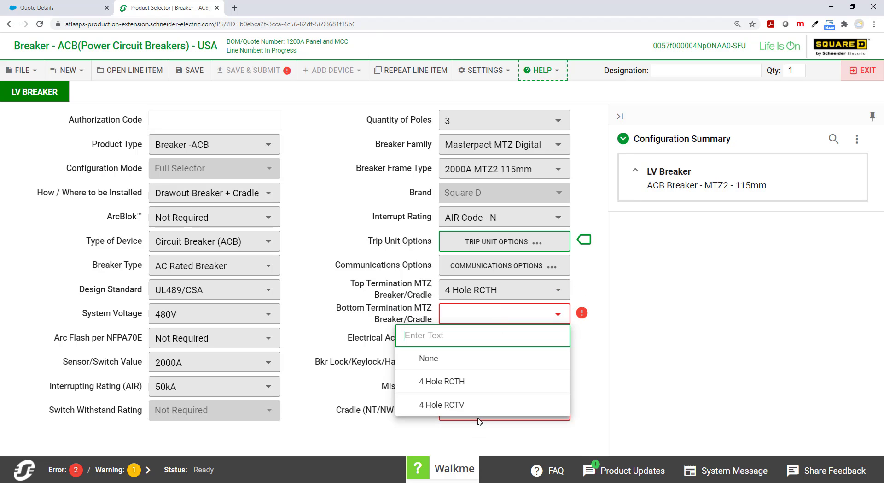
{"action": "left_click", "coordinate": [482, 386]}
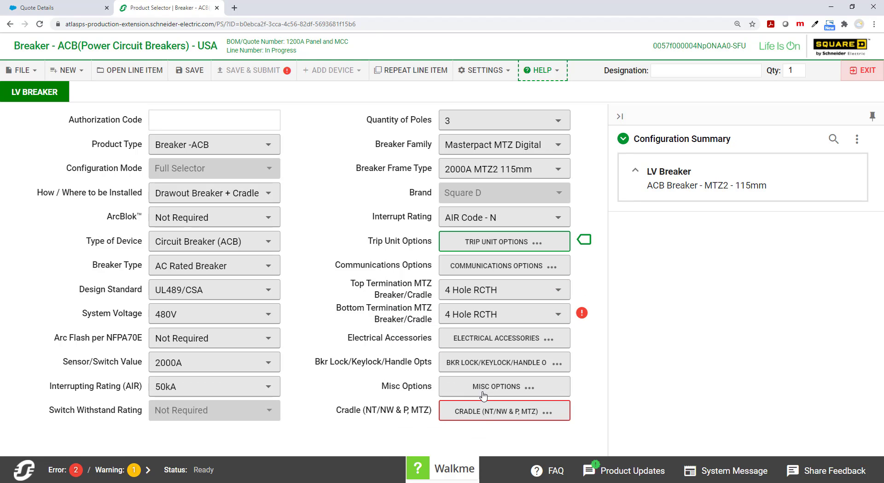
Set the cradle's type of contacts to Push-in Type (Form C Contacts), and save and submit the breaker configuration.
{"action": "left_click", "coordinate": [465, 412]}
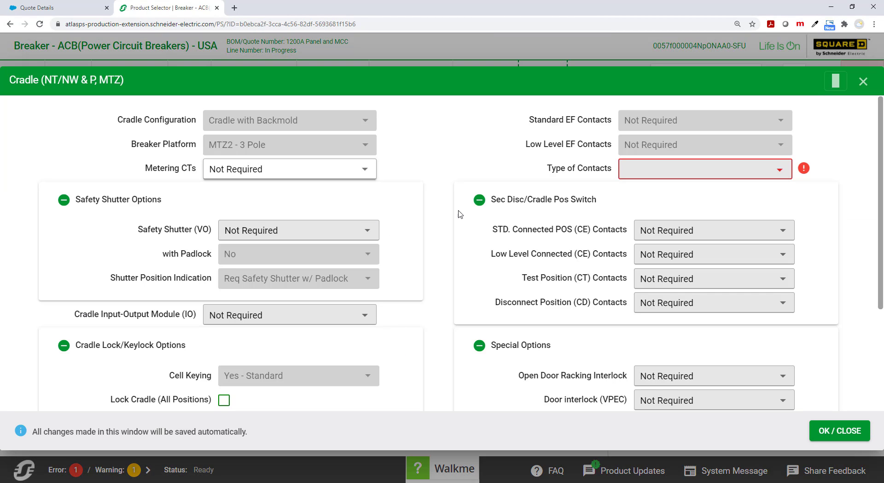
{"action": "left_click", "coordinate": [645, 168]}
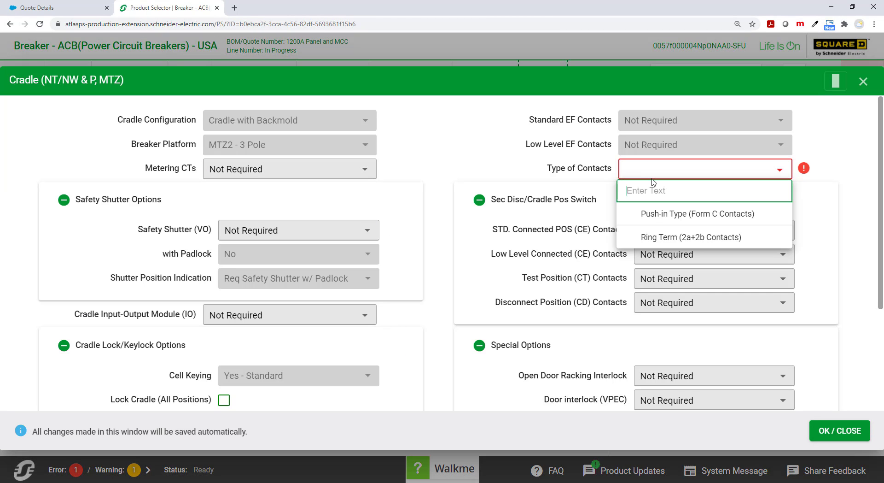
{"action": "left_click", "coordinate": [654, 218]}
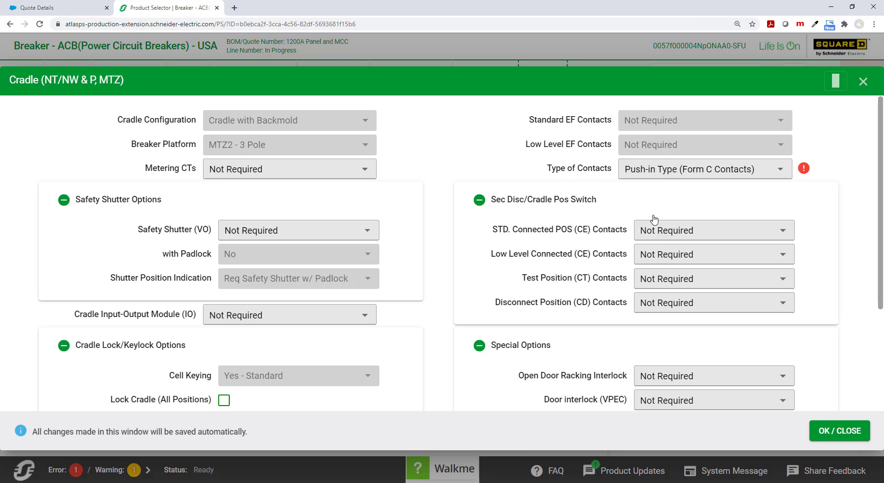
{"action": "left_click", "coordinate": [851, 431]}
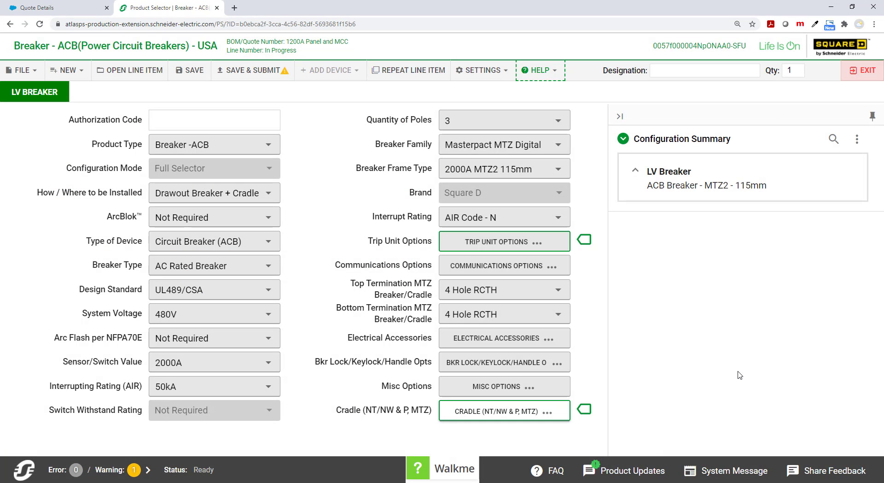
{"action": "left_click", "coordinate": [233, 70]}
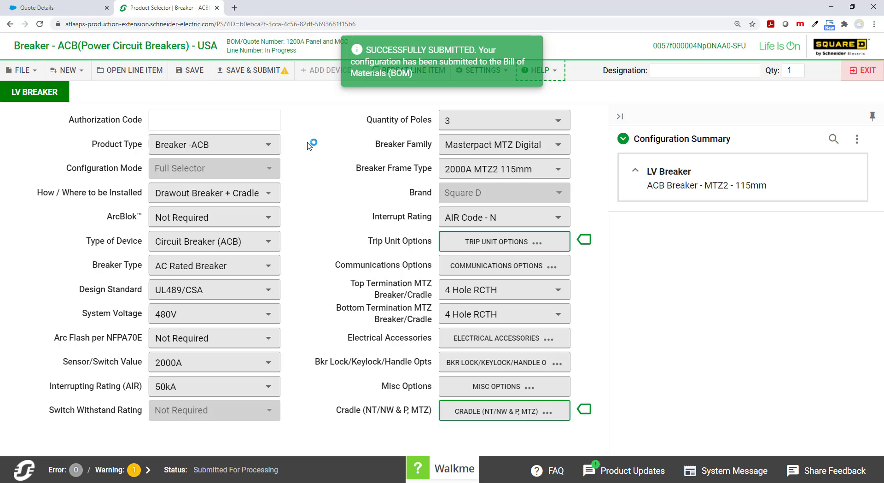
Start a new line item with the LV Motor Control Center product selector, searching the selectors for "lv".
{"action": "left_click", "coordinate": [69, 72]}
{"action": "mouse_move", "coordinate": [89, 127]}
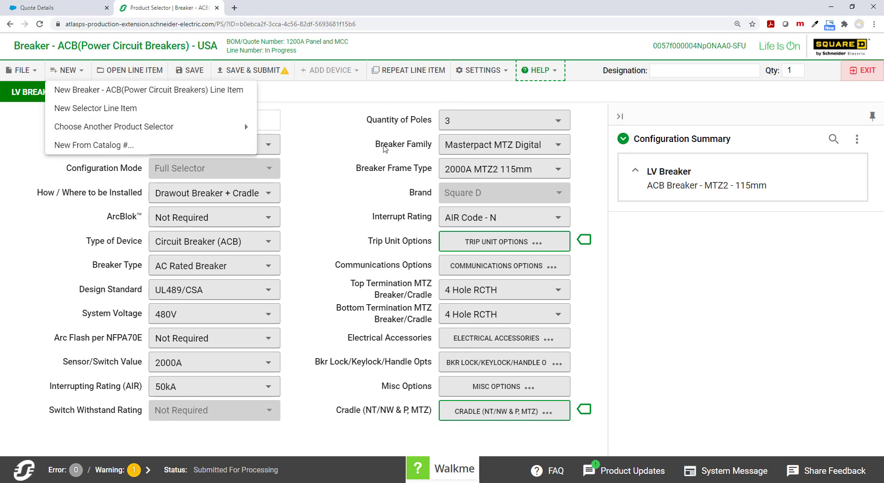
{"action": "left_click", "coordinate": [249, 131]}
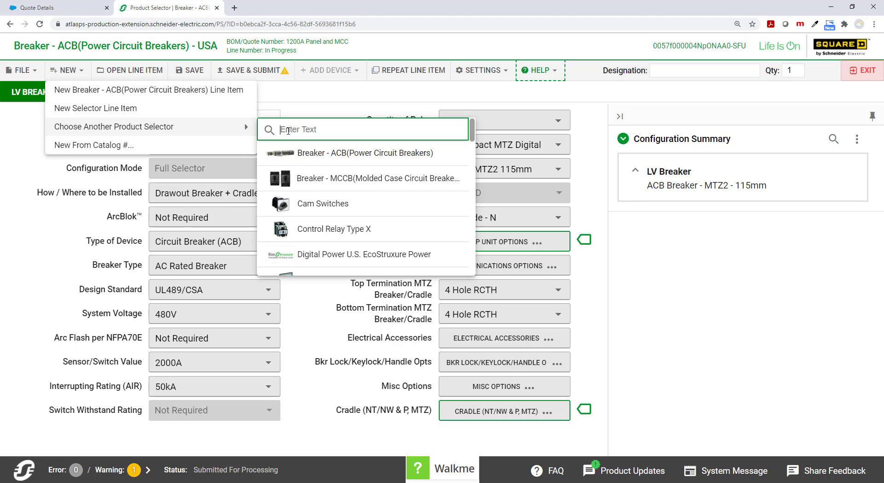
{"action": "type", "text": "lv"}
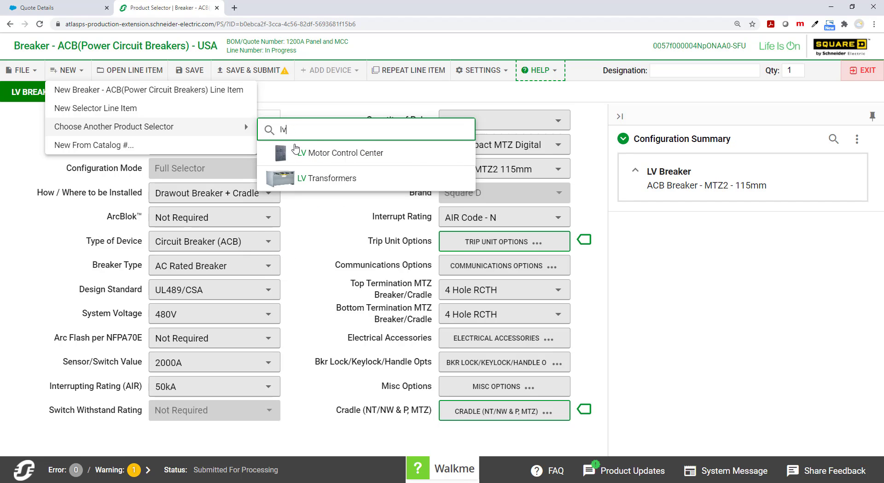
{"action": "left_click", "coordinate": [296, 151]}
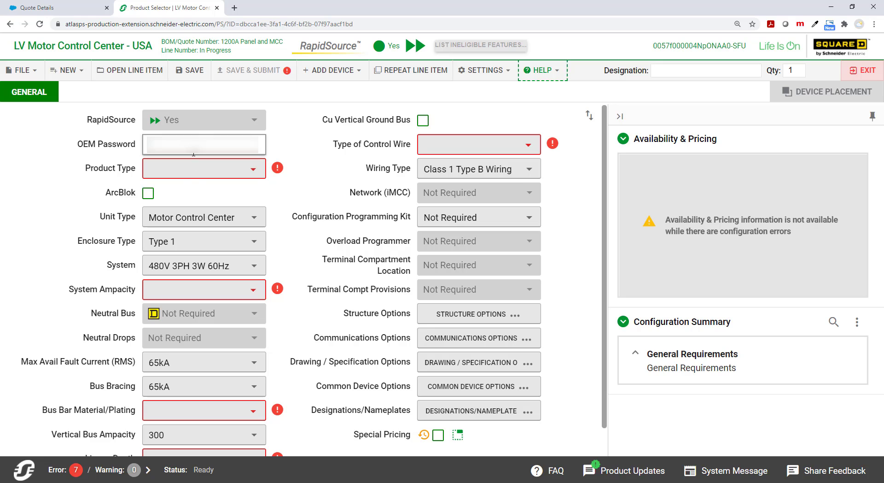
Enter the OEM password and set the motor control center's product type to Model 6 Industrial Package.
{"action": "left_click", "coordinate": [193, 154]}
{"action": "type", "text": "••••"}
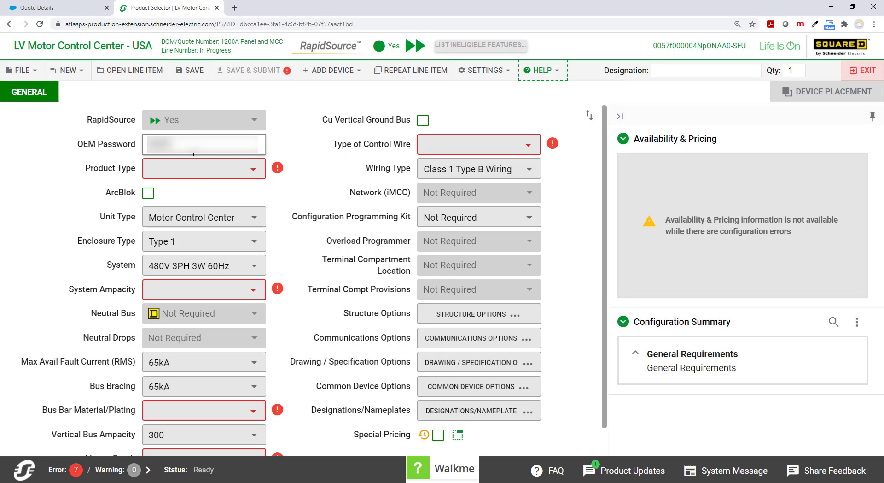
{"action": "left_click", "coordinate": [192, 196]}
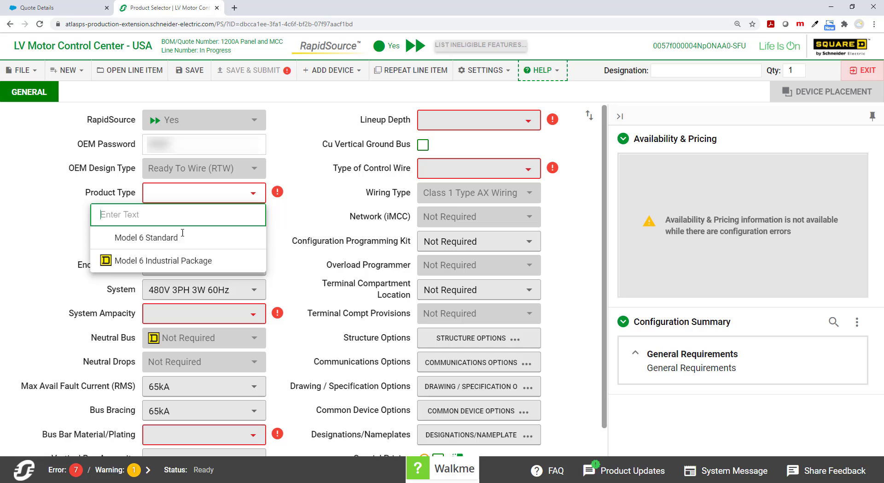
{"action": "left_click", "coordinate": [184, 258]}
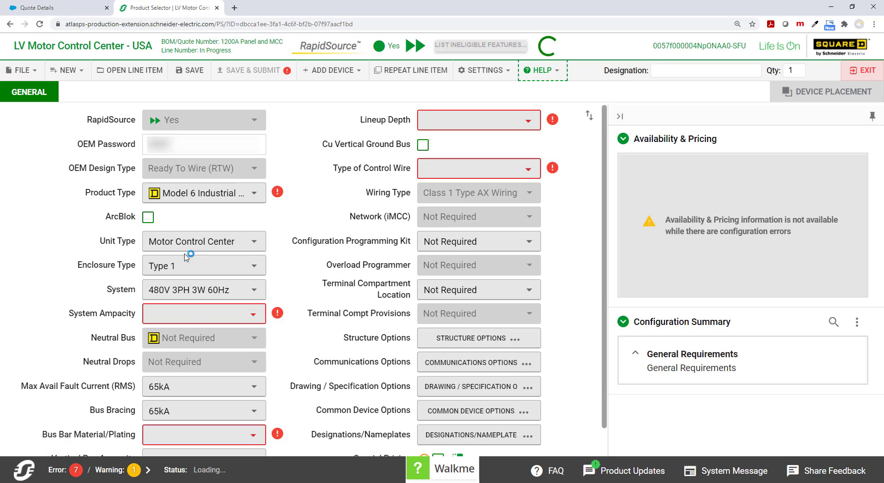
Set the motor control center's system ampacity to 1200A and its bus bar material/plating to Copper/Tin.
{"action": "left_click", "coordinate": [187, 315]}
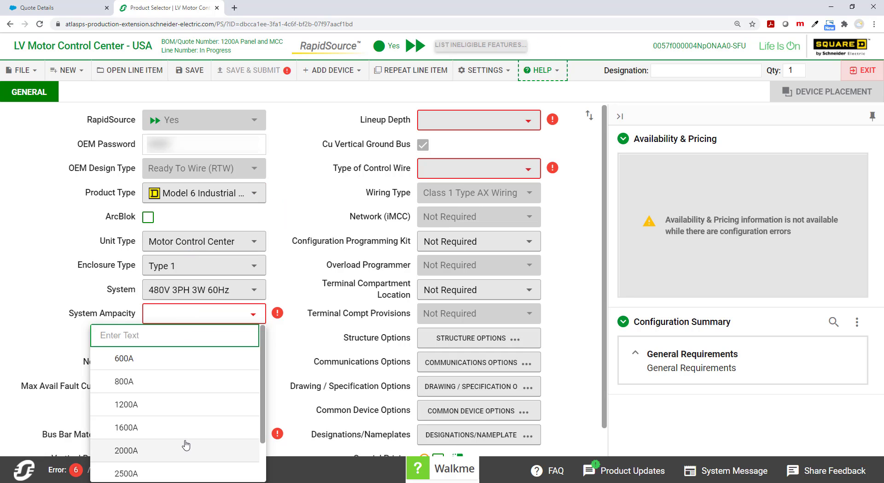
{"action": "left_click", "coordinate": [185, 406]}
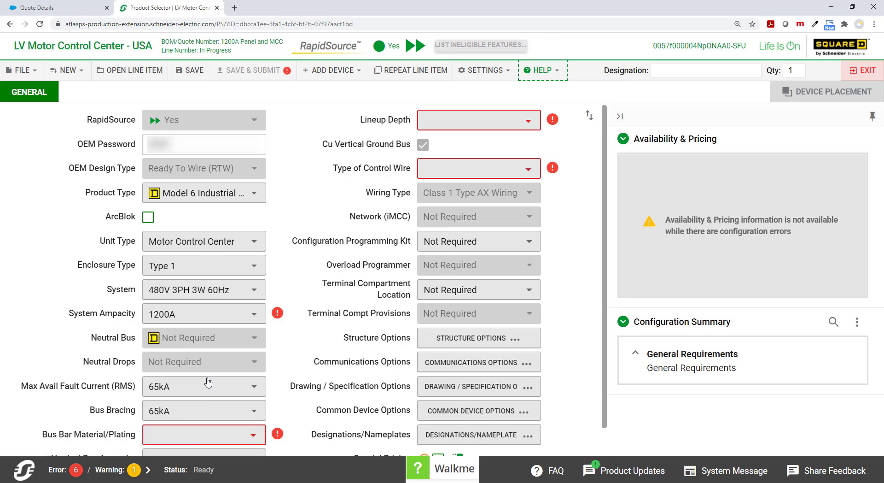
{"action": "left_click", "coordinate": [199, 432]}
{"action": "left_click", "coordinate": [191, 337]}
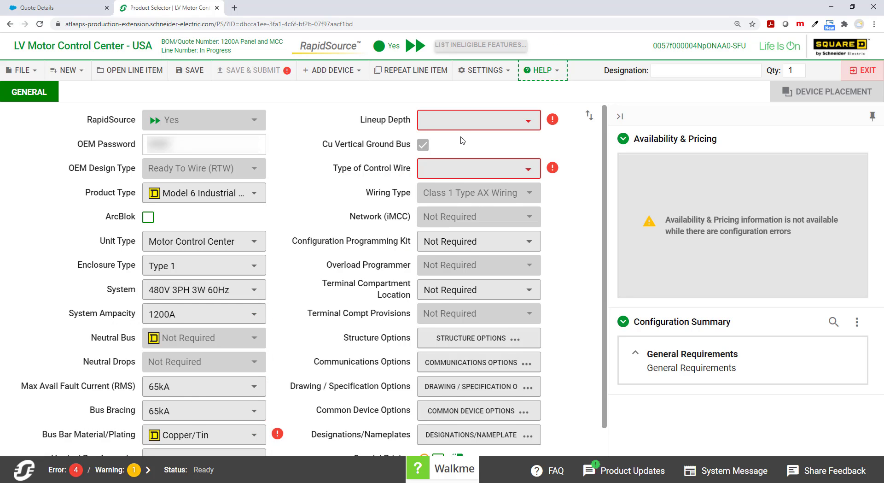
Set the lineup depth to 15 in and the type of control wire to #16 AWG MTW.
{"action": "scroll", "coordinate": [463, 140], "scroll_direction": "down", "scroll_amount": 1}
{"action": "left_click", "coordinate": [462, 120]}
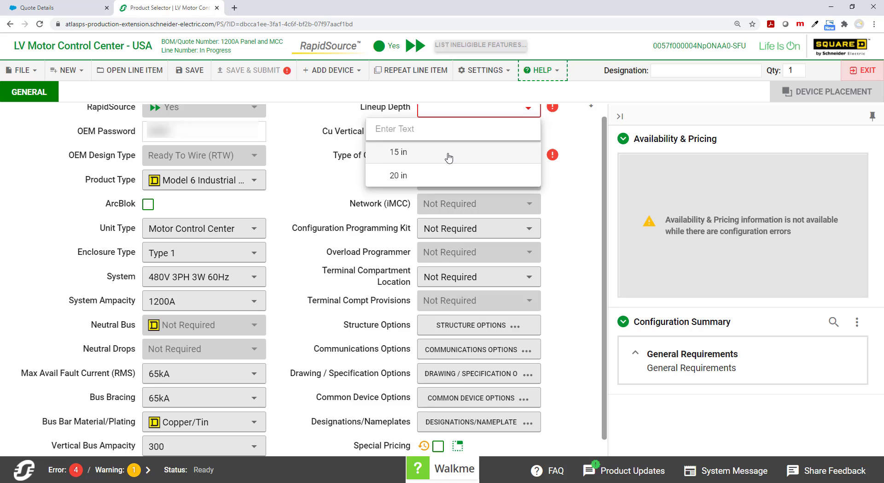
{"action": "left_click", "coordinate": [450, 152]}
{"action": "left_click", "coordinate": [443, 167]}
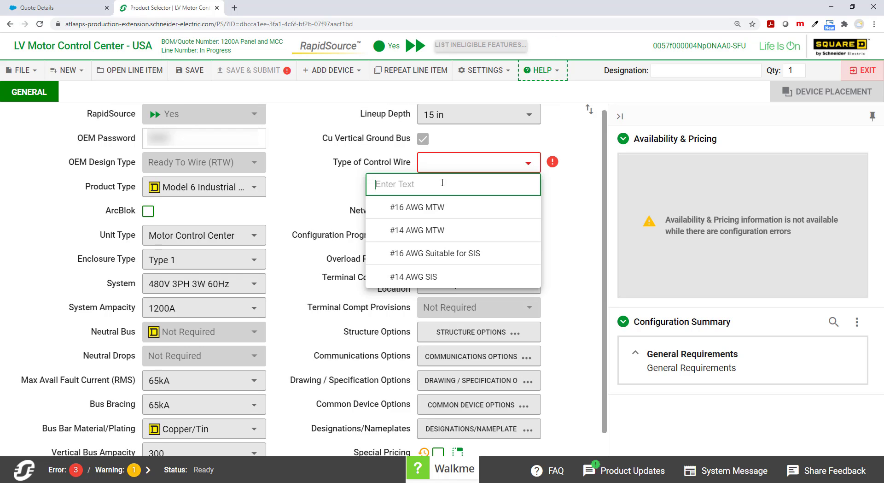
{"action": "left_click", "coordinate": [438, 209]}
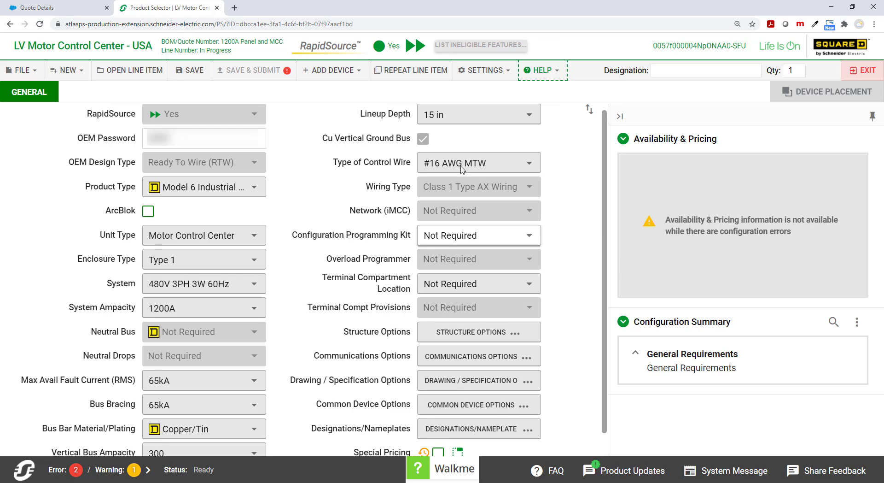
Add an Incoming device and a Mains and Feeders device to the motor control center.
{"action": "left_click", "coordinate": [316, 73]}
{"action": "left_click", "coordinate": [318, 88]}
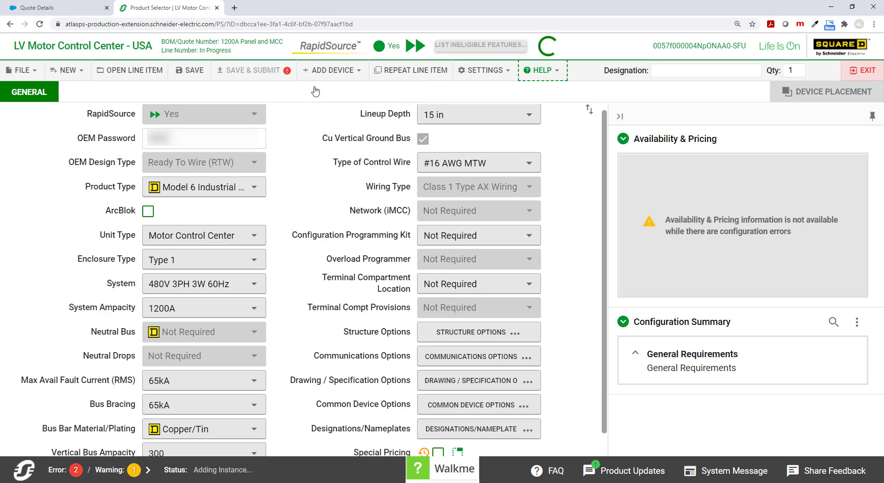
{"action": "left_click", "coordinate": [320, 72]}
{"action": "left_click", "coordinate": [320, 111]}
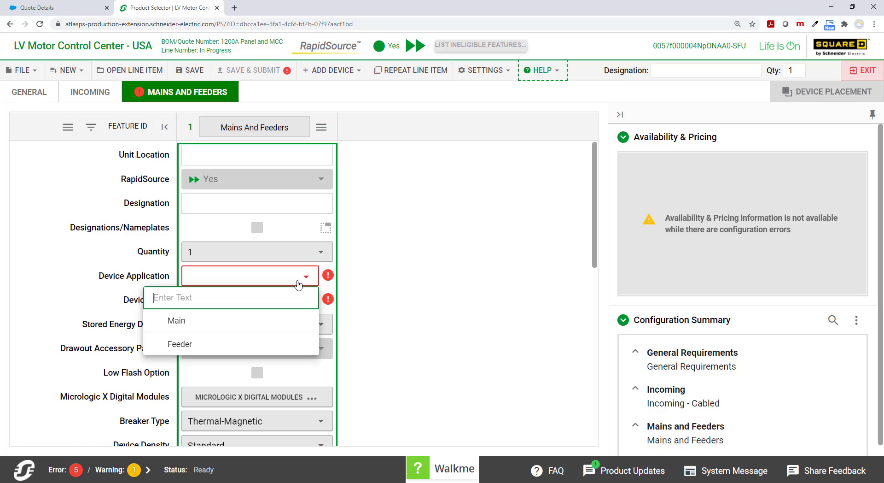
Set the Mains and Feeders unit's device application to Main and its device type to Breaker.
{"action": "left_click", "coordinate": [277, 321]}
{"action": "left_click", "coordinate": [278, 305]}
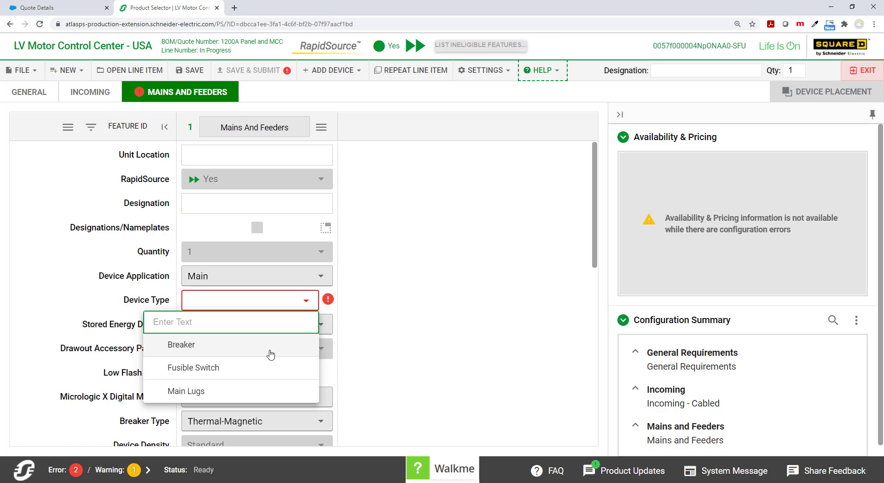
{"action": "left_click", "coordinate": [271, 354]}
Set the main breaker's trip ampacity to 1200A.
{"action": "scroll", "coordinate": [597, 281], "scroll_direction": "down", "scroll_amount": 1}
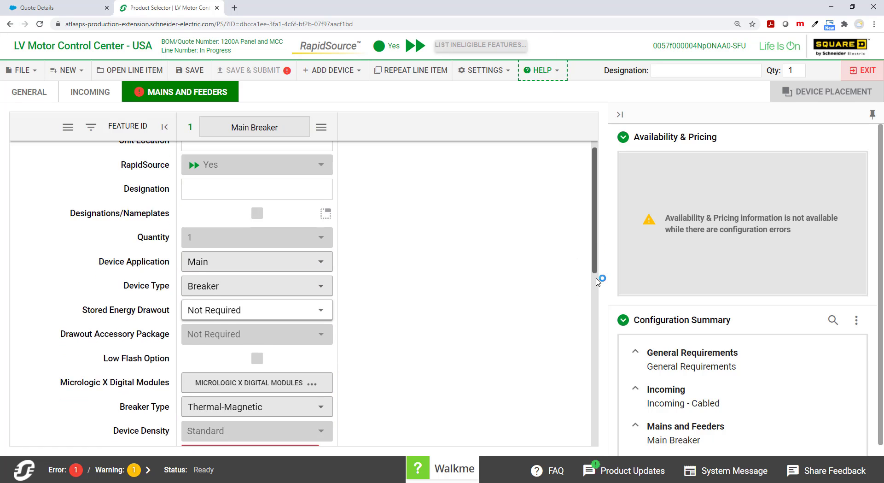
{"action": "scroll", "coordinate": [598, 281], "scroll_direction": "down", "scroll_amount": 5}
{"action": "left_click", "coordinate": [303, 206]}
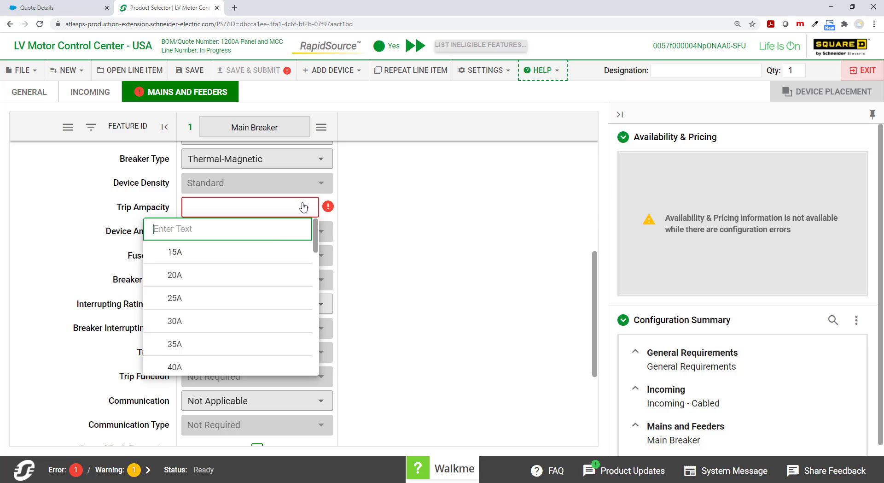
{"action": "scroll", "coordinate": [309, 339], "scroll_direction": "down", "scroll_amount": 5}
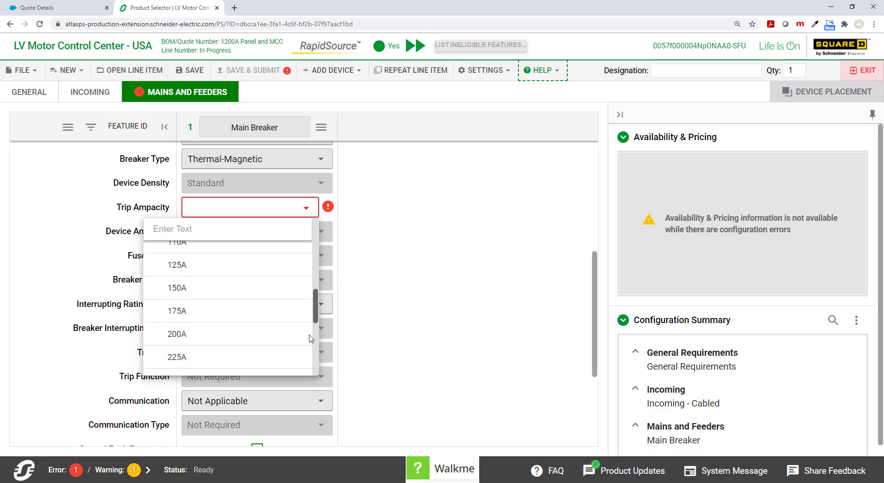
{"action": "scroll", "coordinate": [309, 338], "scroll_direction": "down", "scroll_amount": 5}
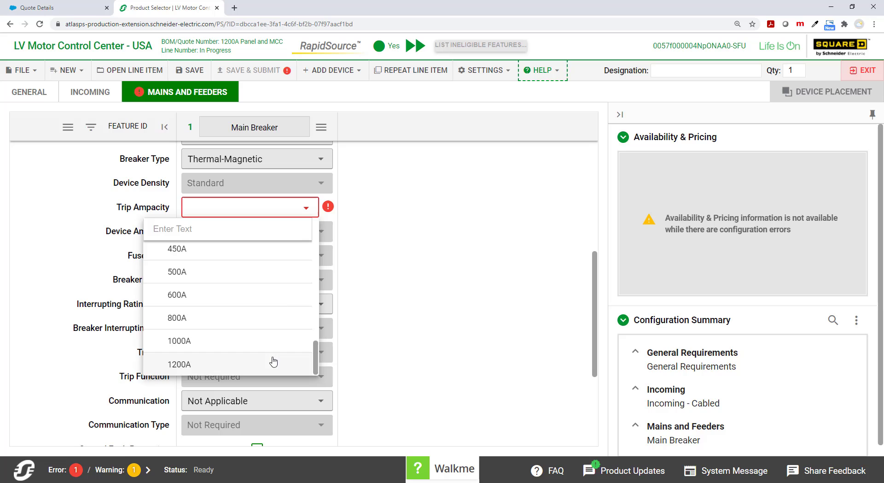
{"action": "left_click", "coordinate": [273, 362]}
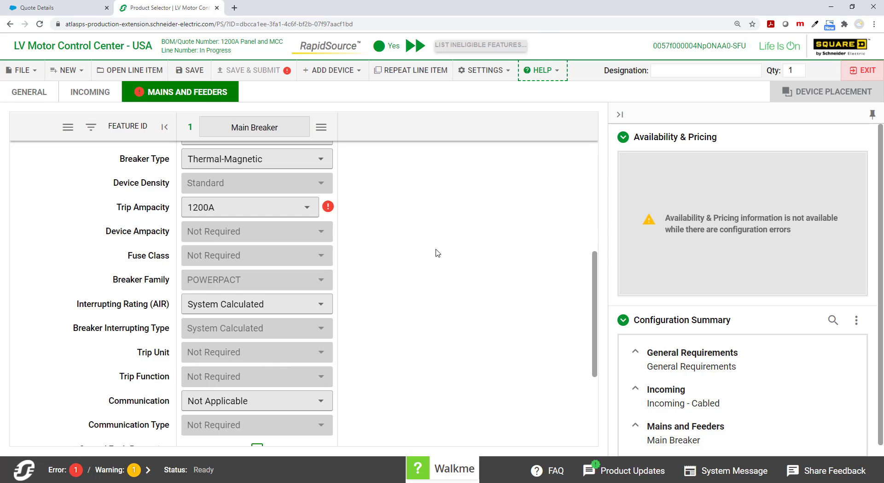
Add an Adjustable Speed Drives device to the motor control center and set its controller type to Altivar 630 Drive.
{"action": "left_click", "coordinate": [339, 72]}
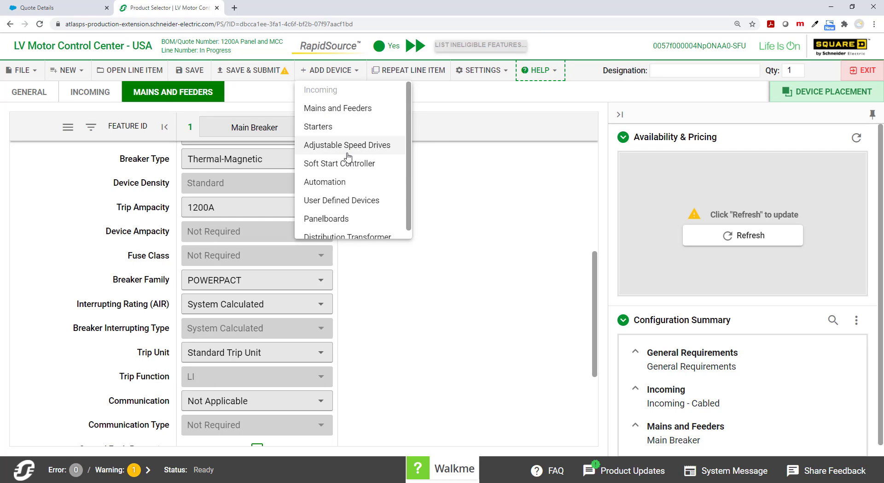
{"action": "left_click", "coordinate": [348, 145]}
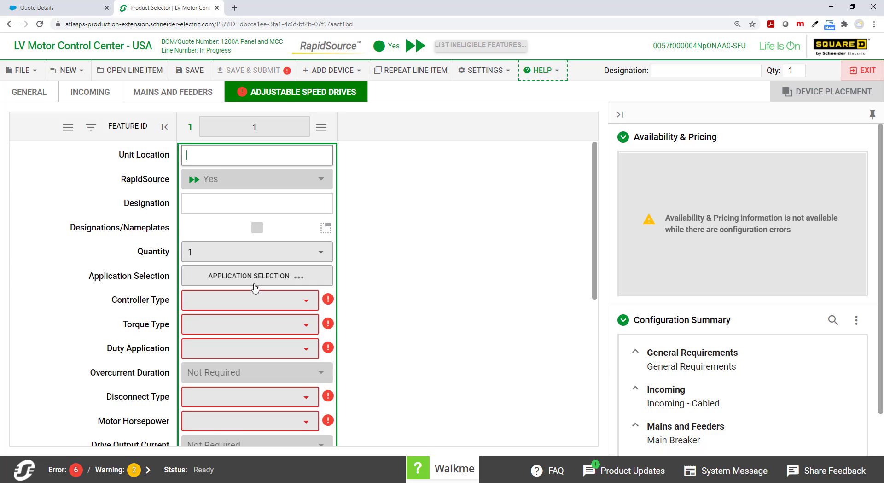
{"action": "left_click", "coordinate": [253, 301]}
{"action": "left_click", "coordinate": [234, 347]}
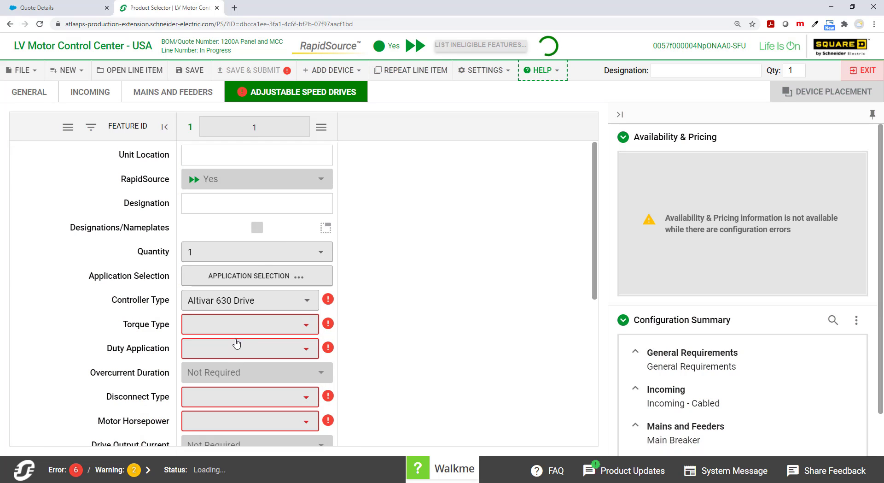
Set the drive's duty application to Heavy Duty, disconnect type to Circuit Breaker and motor horsepower to 10 HP.
{"action": "left_click", "coordinate": [237, 348]}
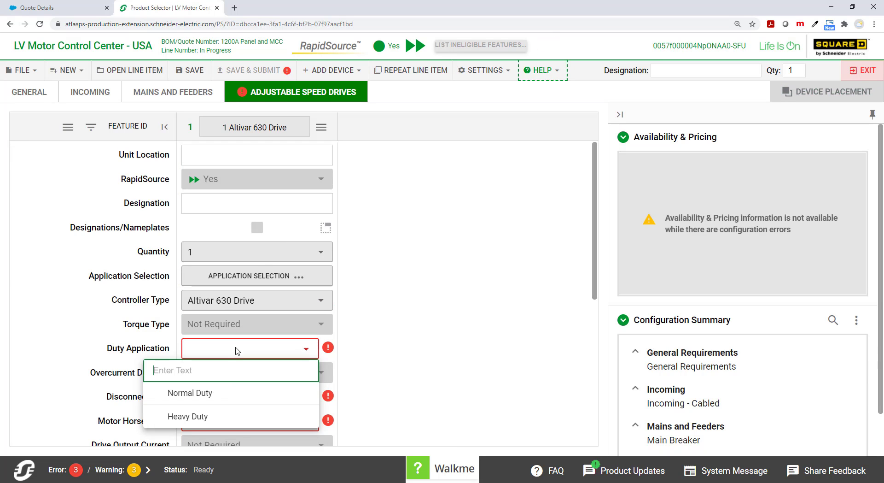
{"action": "left_click", "coordinate": [231, 422]}
{"action": "left_click", "coordinate": [237, 397]}
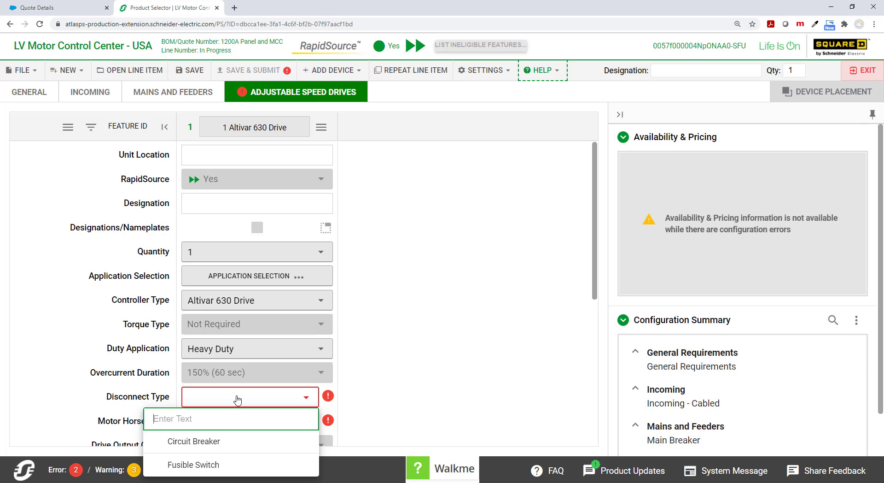
{"action": "left_click", "coordinate": [228, 441]}
{"action": "left_click", "coordinate": [230, 420]}
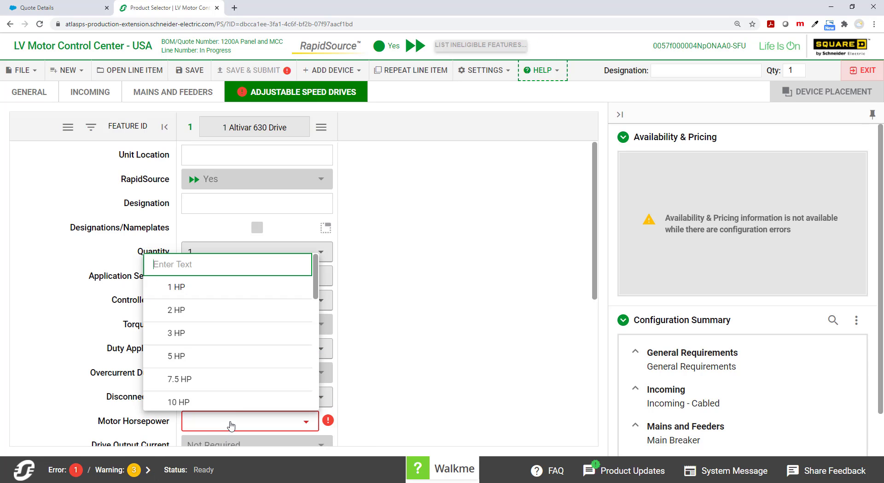
{"action": "left_click", "coordinate": [237, 405]}
Refresh the motor control center's availability and pricing, and save and submit the configuration to the bill of materials.
{"action": "scroll", "coordinate": [580, 316], "scroll_direction": "down", "scroll_amount": 4}
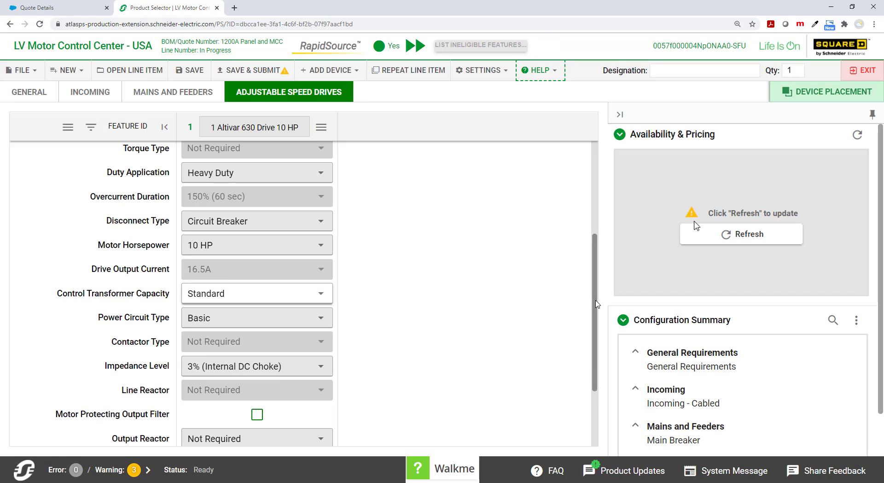
{"action": "scroll", "coordinate": [596, 403], "scroll_direction": "down", "scroll_amount": 3}
{"action": "left_click", "coordinate": [715, 239]}
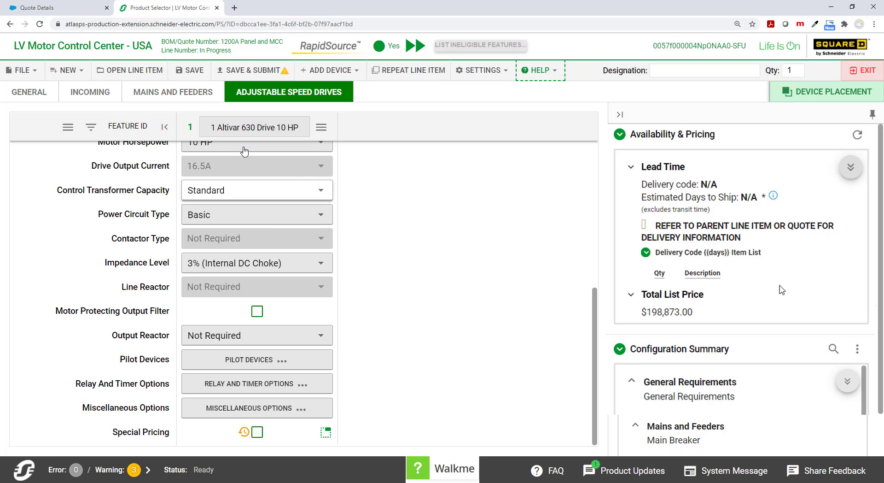
{"action": "left_click", "coordinate": [248, 65]}
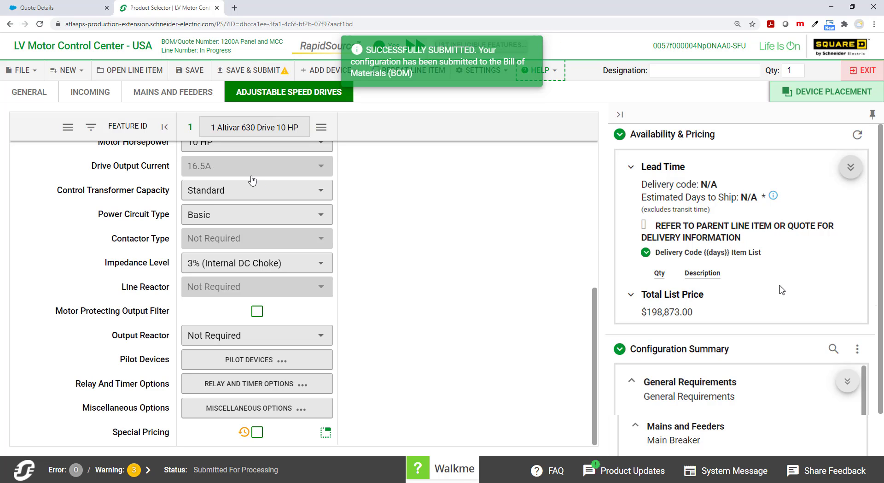
Switch to the Quote Details page in SE Advantage and reload it to update the line items.
{"action": "left_click", "coordinate": [84, 14]}
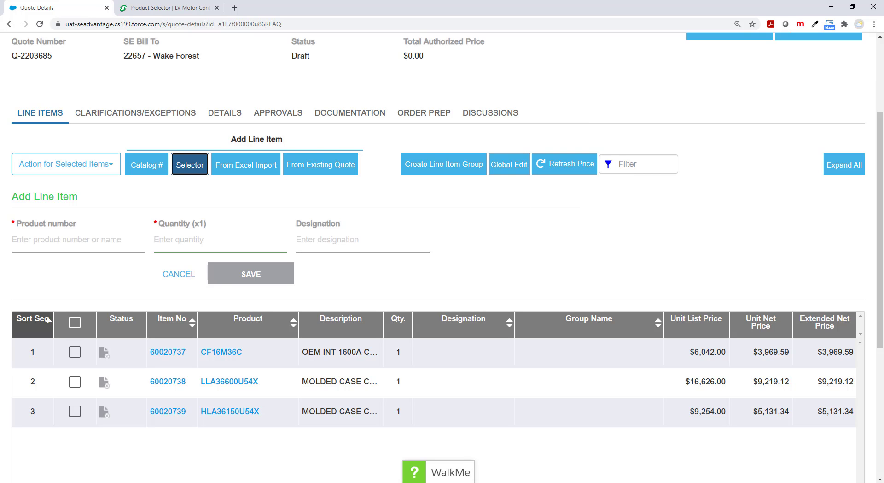
{"action": "scroll", "coordinate": [671, 129], "scroll_direction": "up", "scroll_amount": 3}
{"action": "left_click", "coordinate": [28, 67]}
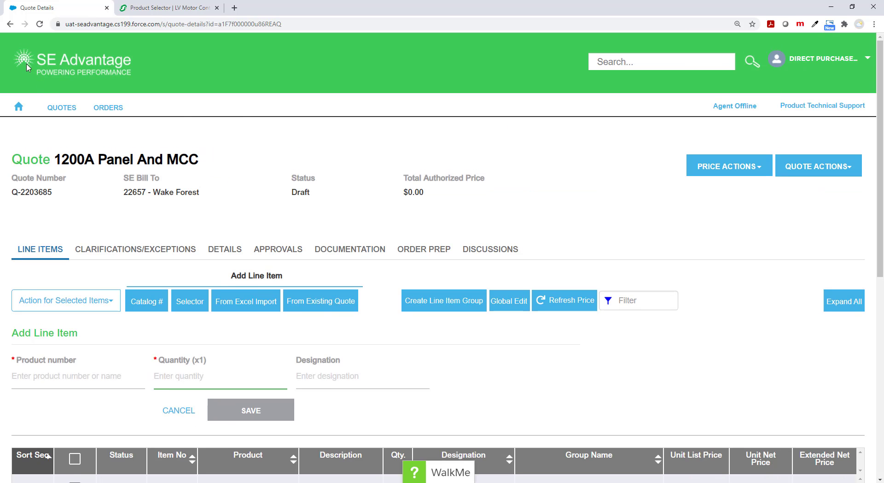
{"action": "left_click", "coordinate": [37, 25]}
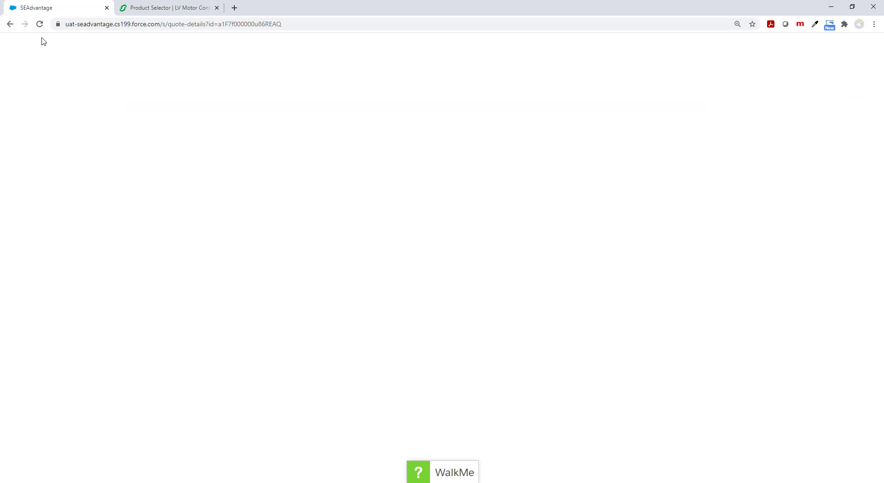
{"action": "left_click", "coordinate": [39, 24]}
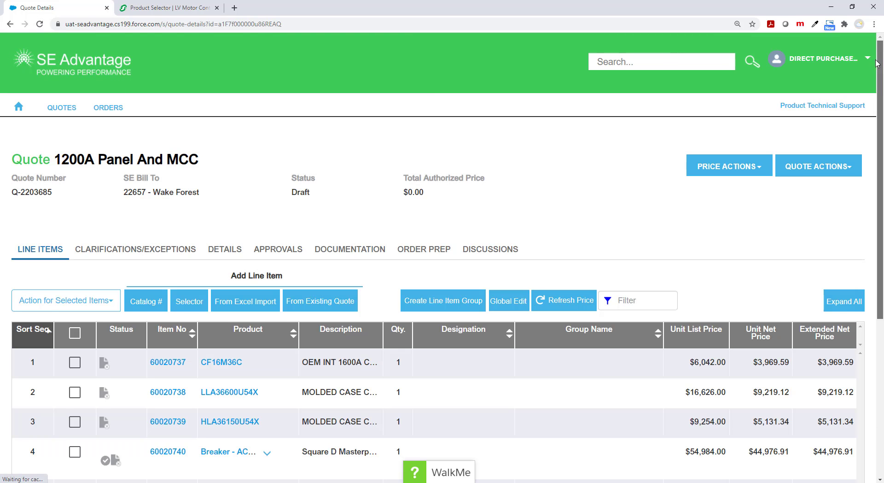
Expand the breaker line item's components and check the pricing status of the LV Motor Control Center item.
{"action": "left_click_drag", "start_coordinate": [880, 64], "coordinate": [880, 163]}
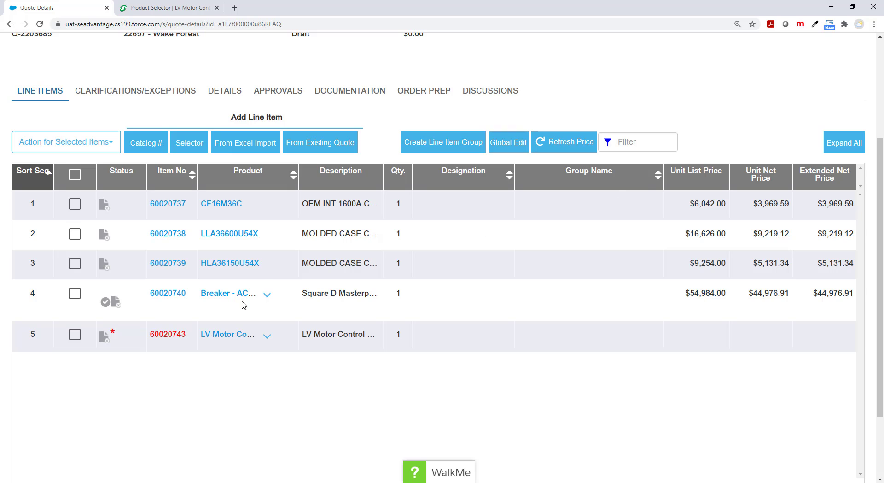
{"action": "left_click", "coordinate": [266, 295]}
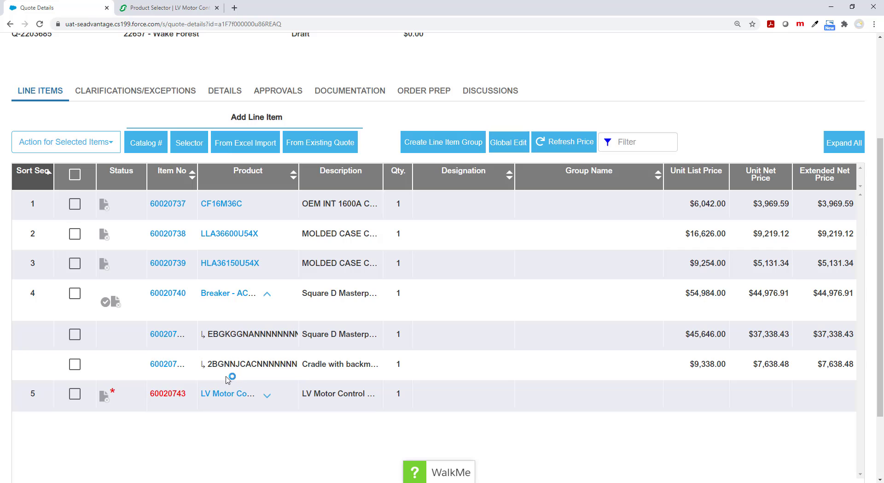
{"action": "mouse_move", "coordinate": [113, 393]}
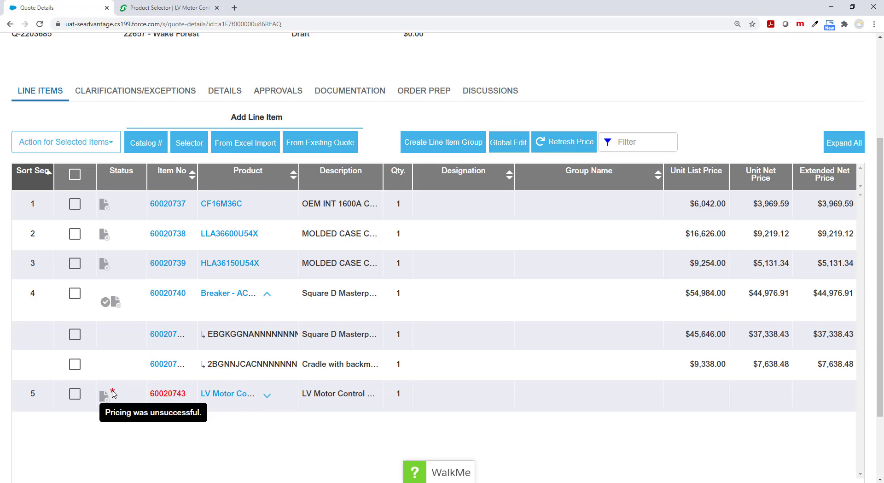
Reload the quote and expand the LV Motor Control Center line item to review its components and prices.
{"action": "left_click", "coordinate": [39, 24]}
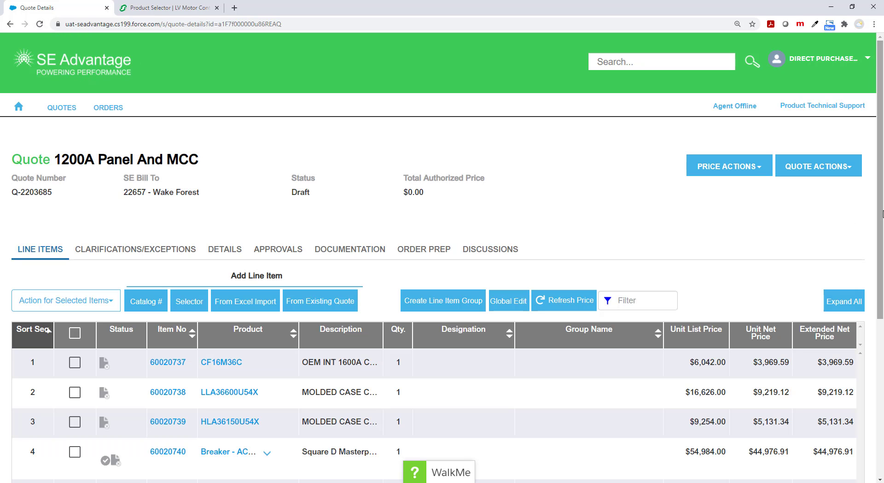
{"action": "scroll", "coordinate": [883, 213], "scroll_direction": "down", "scroll_amount": 3}
{"action": "scroll", "coordinate": [865, 146], "scroll_direction": "up", "scroll_amount": 3}
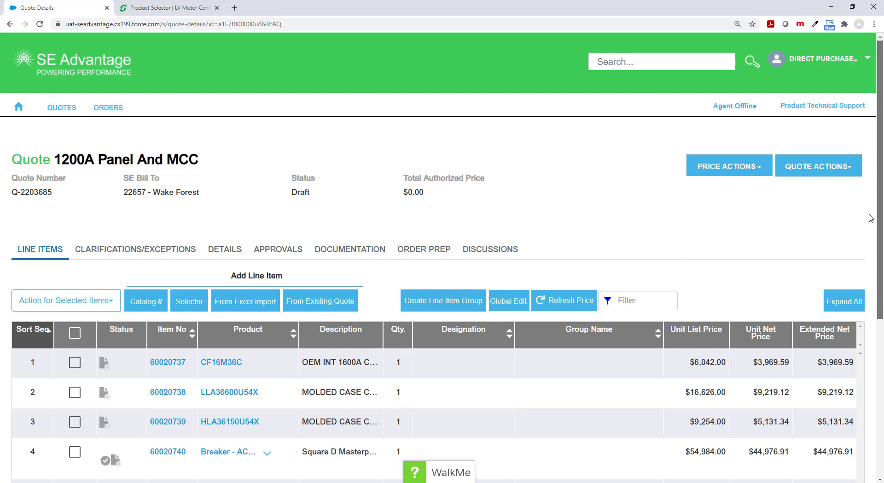
{"action": "scroll", "coordinate": [871, 217], "scroll_direction": "down", "scroll_amount": 2}
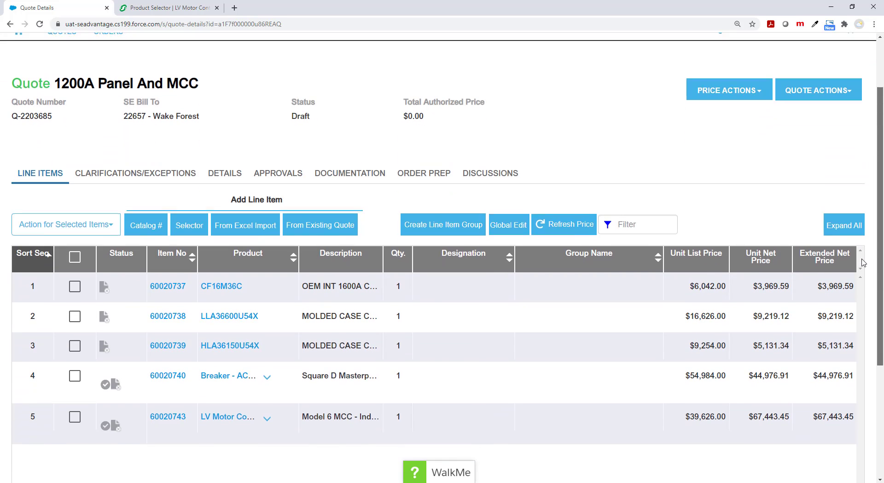
{"action": "left_click", "coordinate": [268, 417]}
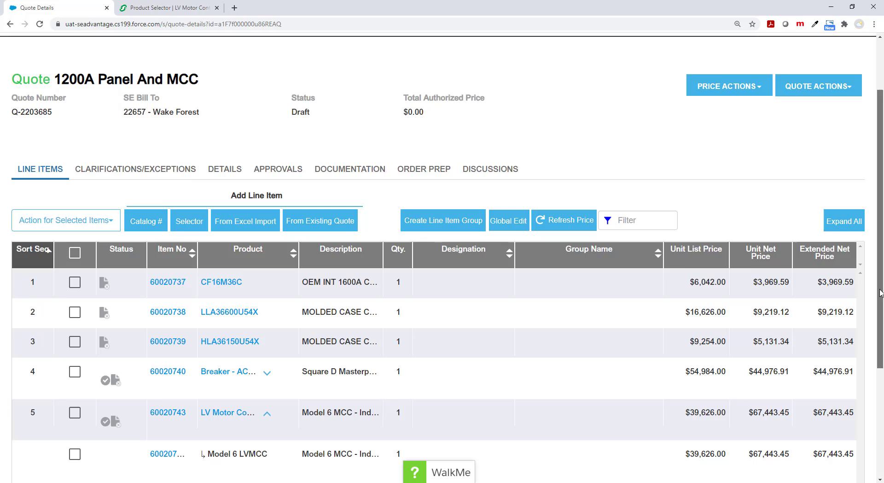
{"action": "left_click_drag", "start_coordinate": [881, 273], "coordinate": [879, 321]}
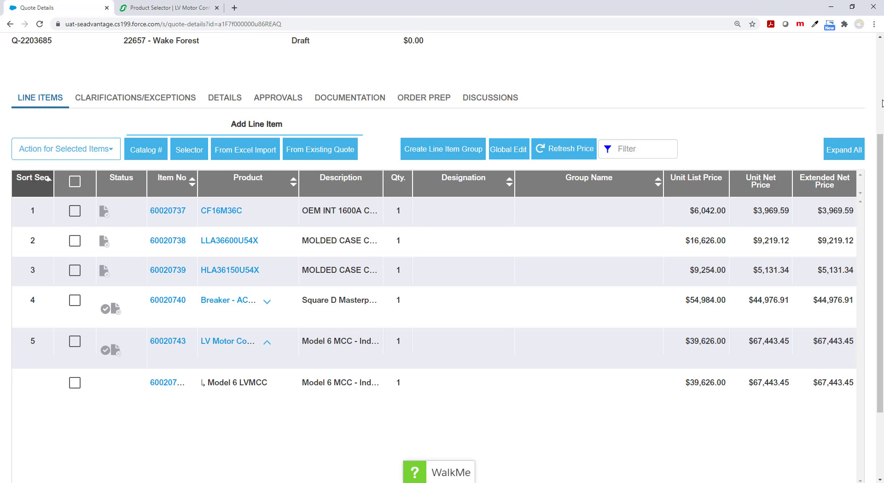
Authorize the quote and request PDF drawings in English with dual dimensions for all line items without drawings.
{"action": "scroll", "coordinate": [882, 103], "scroll_direction": "up", "scroll_amount": 3}
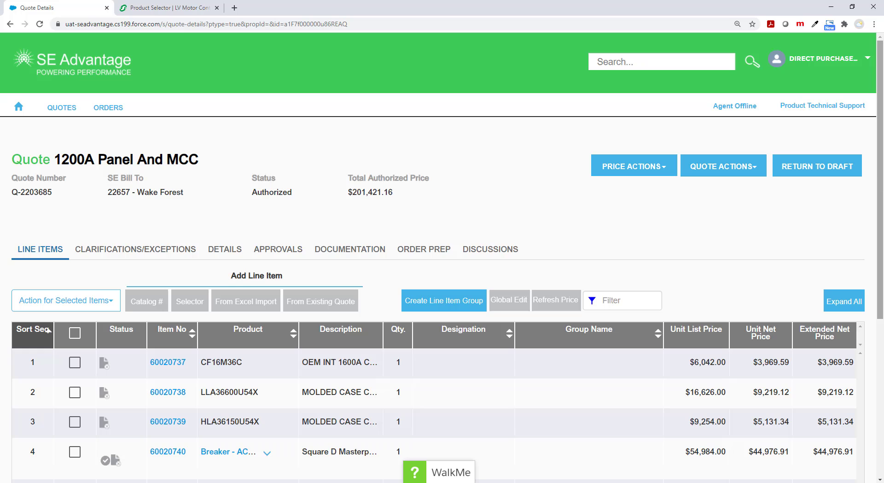
{"action": "scroll", "coordinate": [882, 186], "scroll_direction": "down", "scroll_amount": 2}
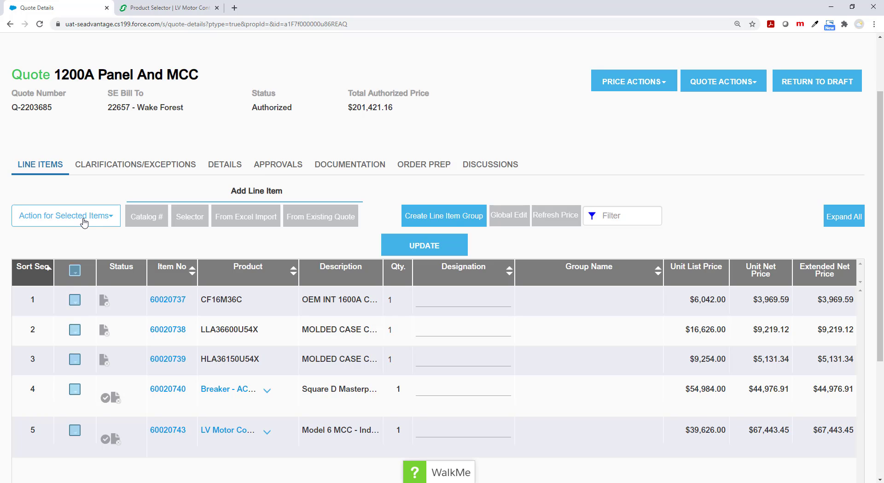
{"action": "left_click", "coordinate": [80, 217]}
{"action": "left_click", "coordinate": [81, 244]}
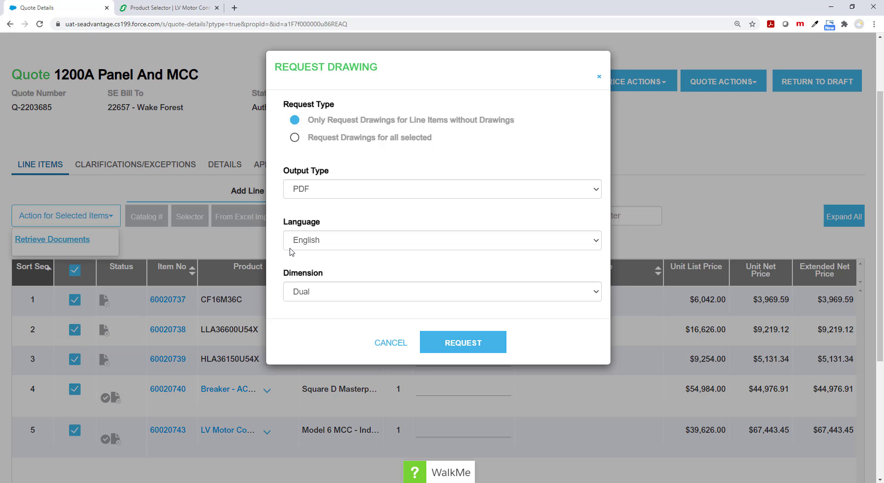
{"action": "left_click", "coordinate": [469, 341]}
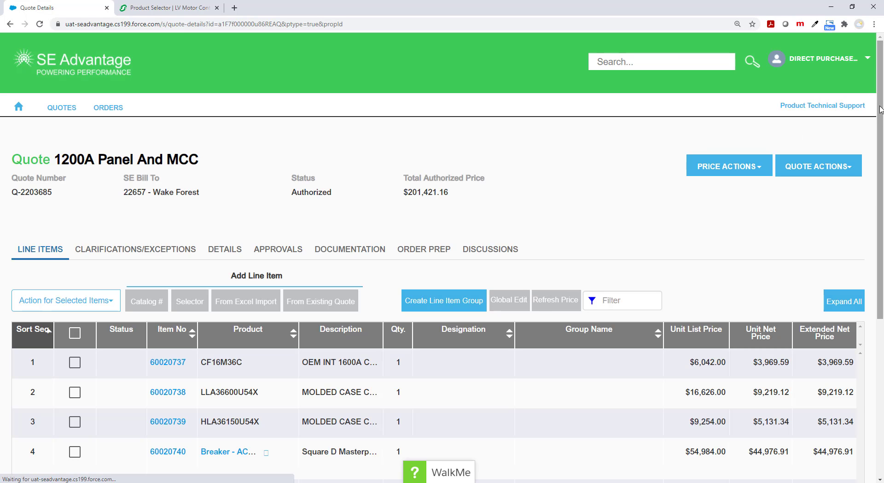
Check the drawing status of the line items and open Print Documents for the quote.
{"action": "scroll", "coordinate": [881, 146], "scroll_direction": "down", "scroll_amount": 1}
{"action": "scroll", "coordinate": [881, 151], "scroll_direction": "down", "scroll_amount": 2}
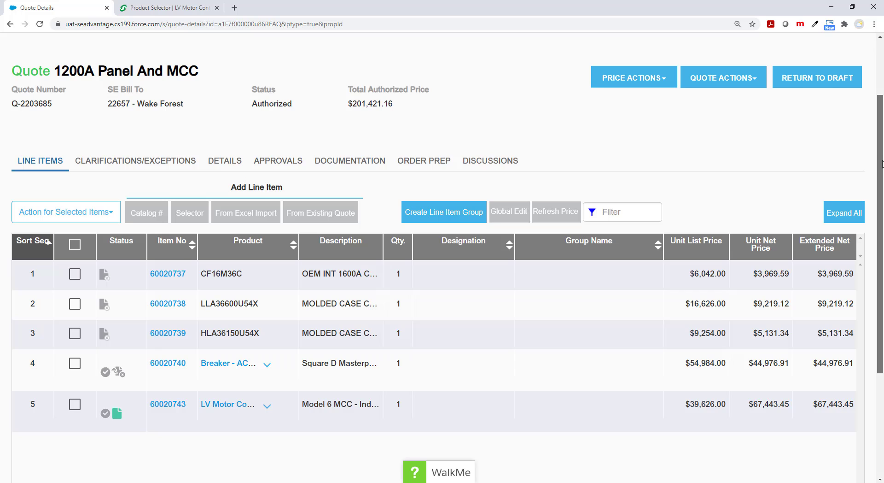
{"action": "scroll", "coordinate": [880, 149], "scroll_direction": "up", "scroll_amount": 2}
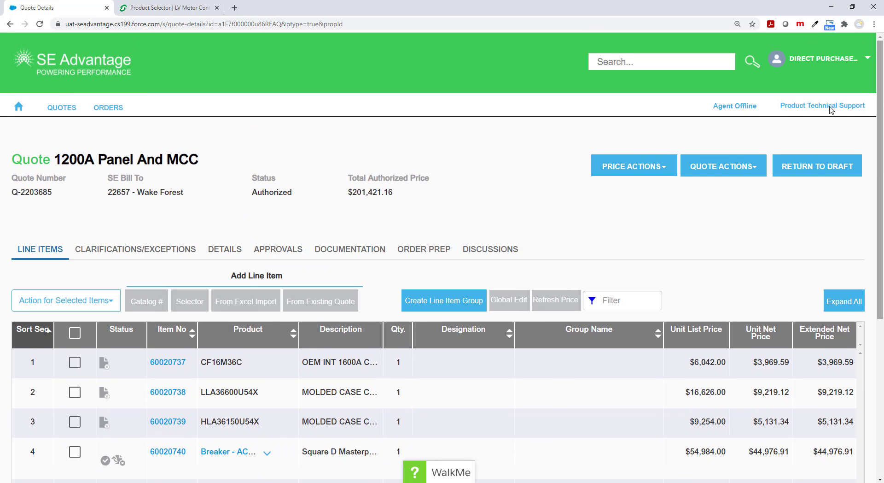
{"action": "left_click", "coordinate": [703, 175]}
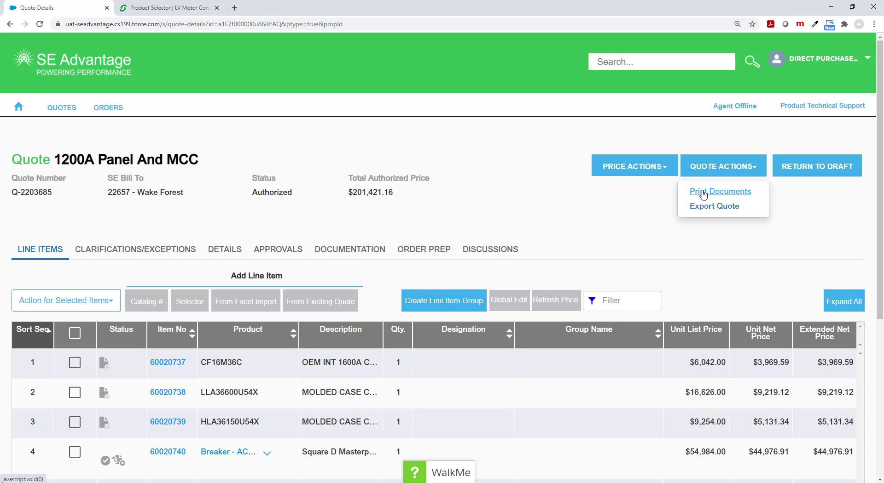
{"action": "left_click", "coordinate": [695, 190]}
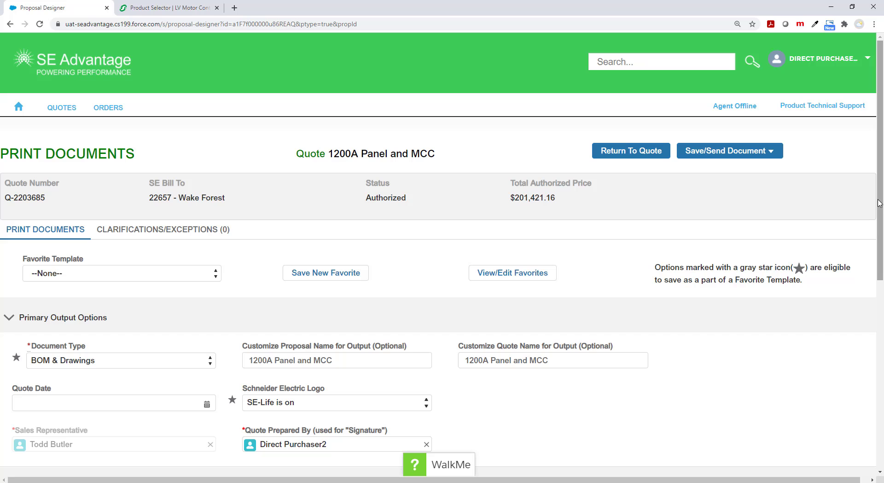
Keep Authorized as the type of pricing and include all available drawings in the output document.
{"action": "left_click_drag", "start_coordinate": [882, 190], "coordinate": [883, 380]}
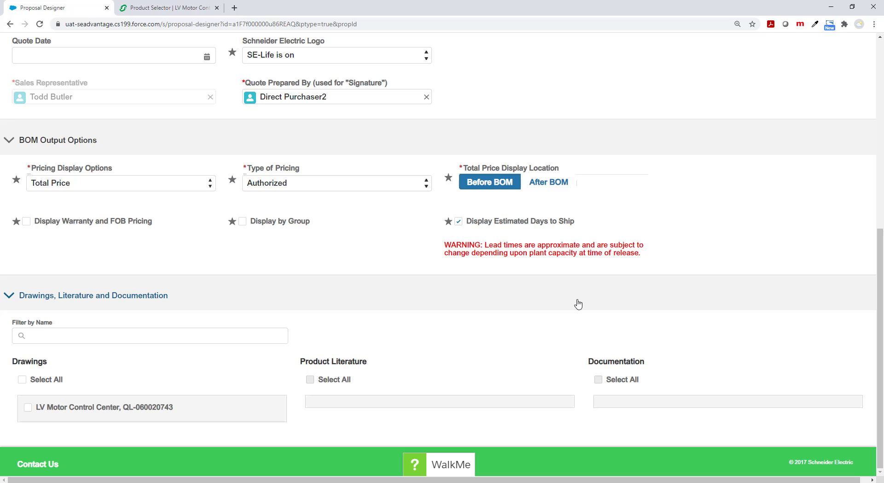
{"action": "left_click", "coordinate": [266, 185]}
{"action": "left_click", "coordinate": [262, 187]}
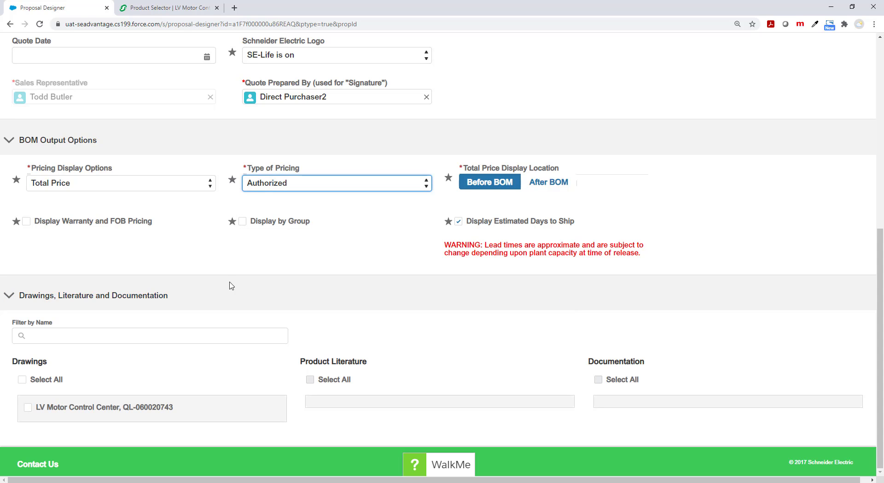
{"action": "left_click", "coordinate": [42, 381]}
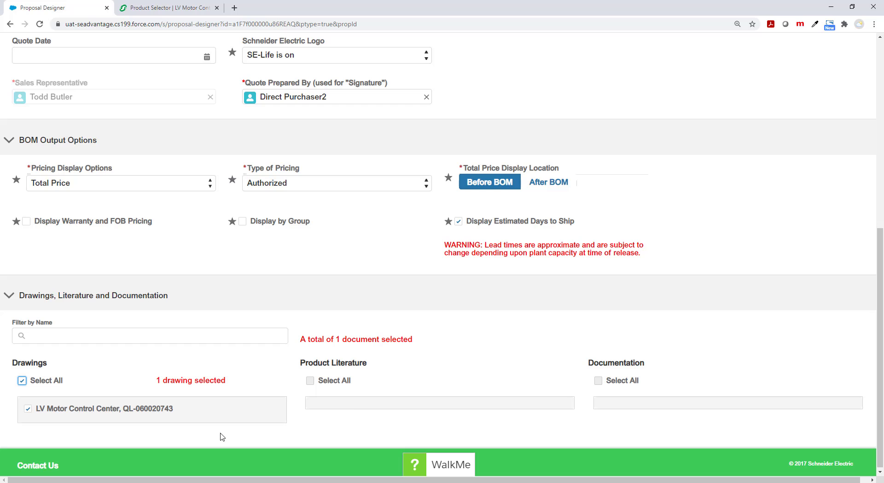
Save the BOM & Drawings document as a PDF and open the generated file.
{"action": "scroll", "coordinate": [442, 231], "scroll_direction": "up", "scroll_amount": 8}
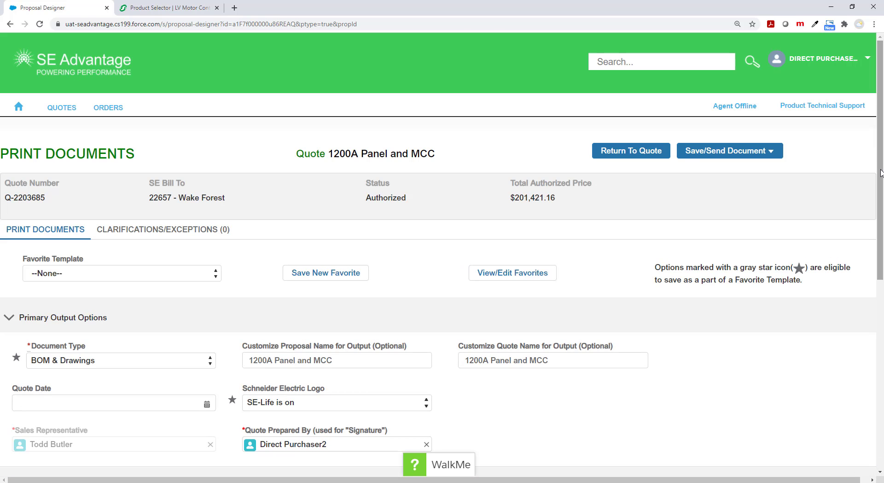
{"action": "left_click", "coordinate": [702, 156]}
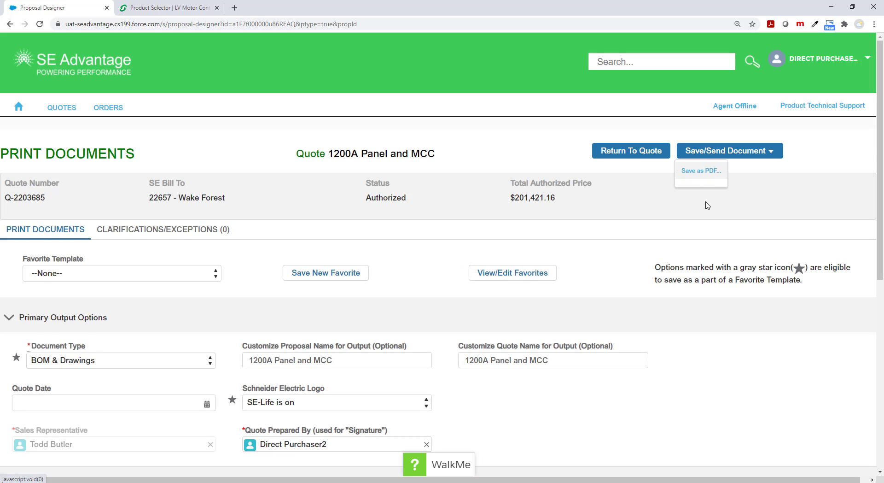
{"action": "left_click", "coordinate": [701, 173]}
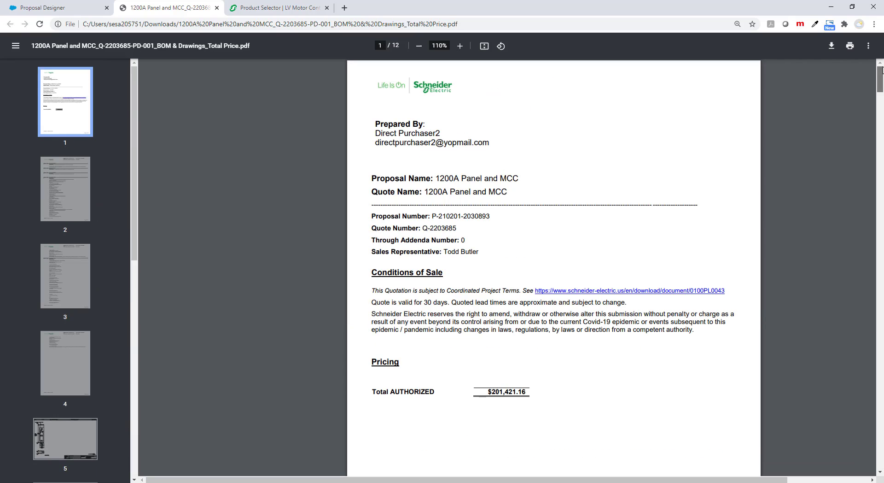
Return to the SE Advantage quote and open a drawing request for the LV Motor Control line item, sort sequence 5.
{"action": "left_click", "coordinate": [62, 7]}
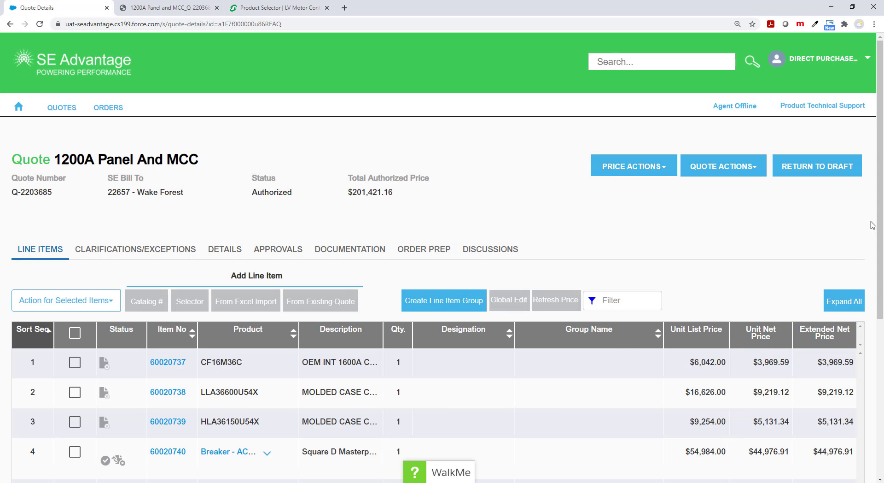
{"action": "scroll", "coordinate": [881, 218], "scroll_direction": "down", "scroll_amount": 3}
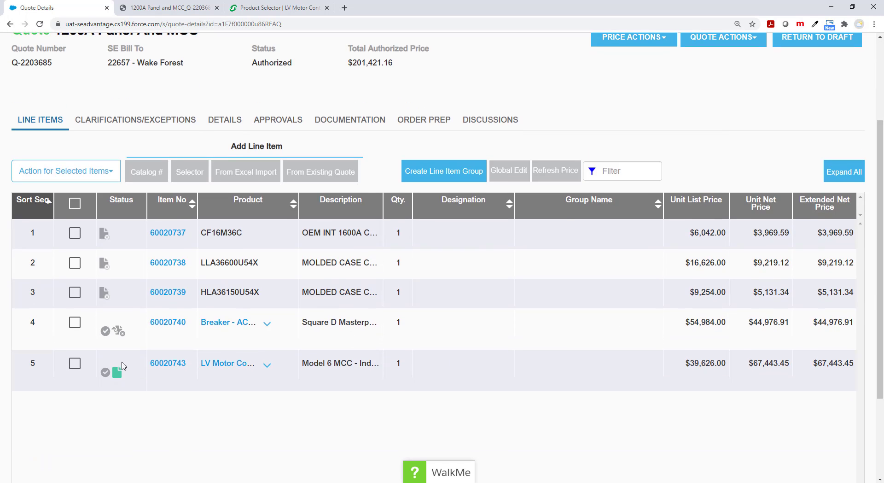
{"action": "left_click", "coordinate": [72, 364]}
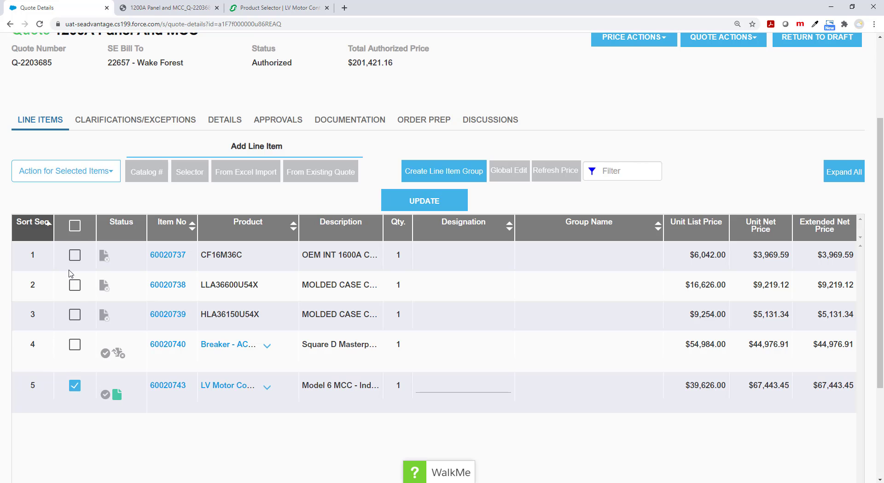
{"action": "left_click", "coordinate": [108, 178]}
{"action": "left_click", "coordinate": [69, 195]}
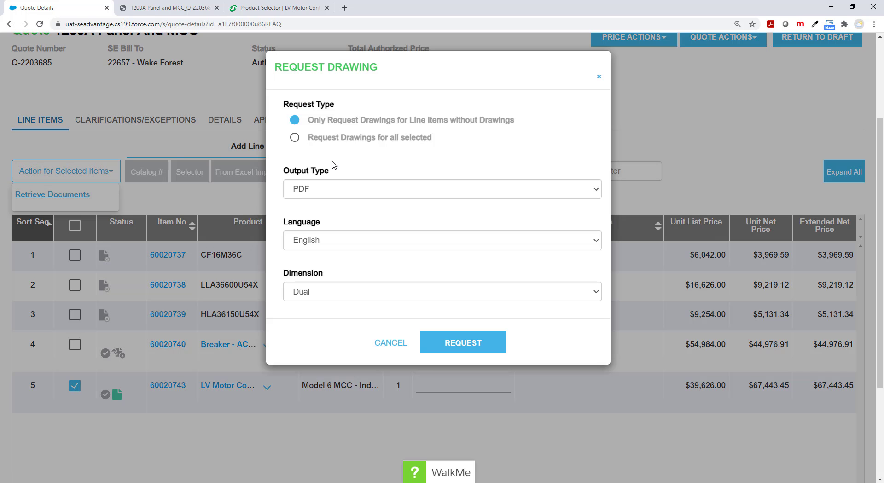
Set the request to cover all selected items with DWG as the output type, and submit it.
{"action": "left_click", "coordinate": [383, 144]}
{"action": "left_click", "coordinate": [356, 189]}
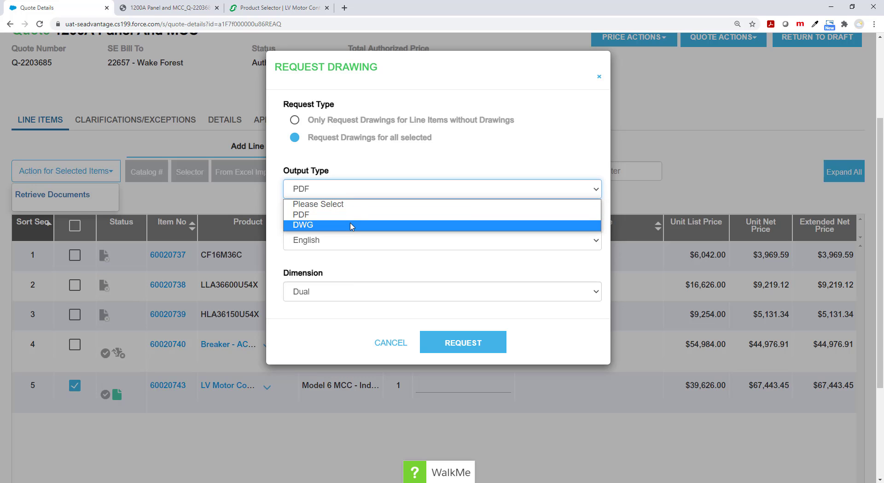
{"action": "left_click", "coordinate": [351, 226]}
{"action": "left_click", "coordinate": [476, 350]}
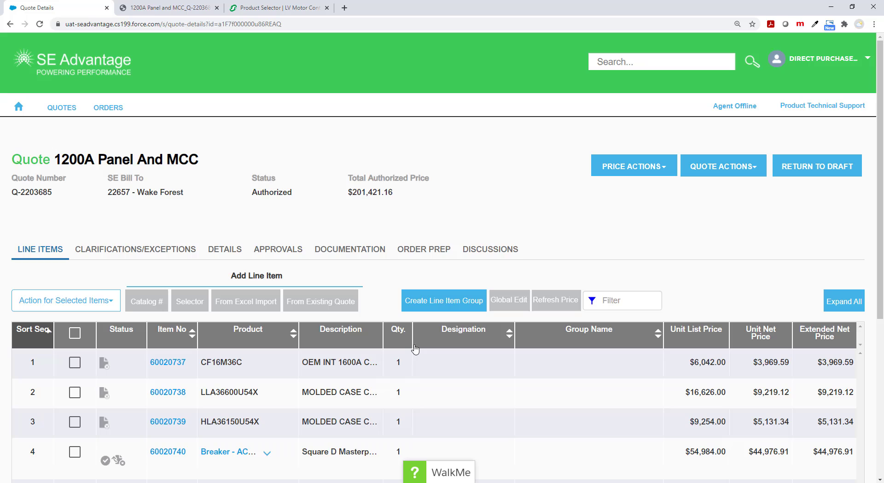
Reload the quote, download the ZIP attachment from the Model 6 MCC line item's standard product drawings, and return to the quote.
{"action": "left_click", "coordinate": [39, 23]}
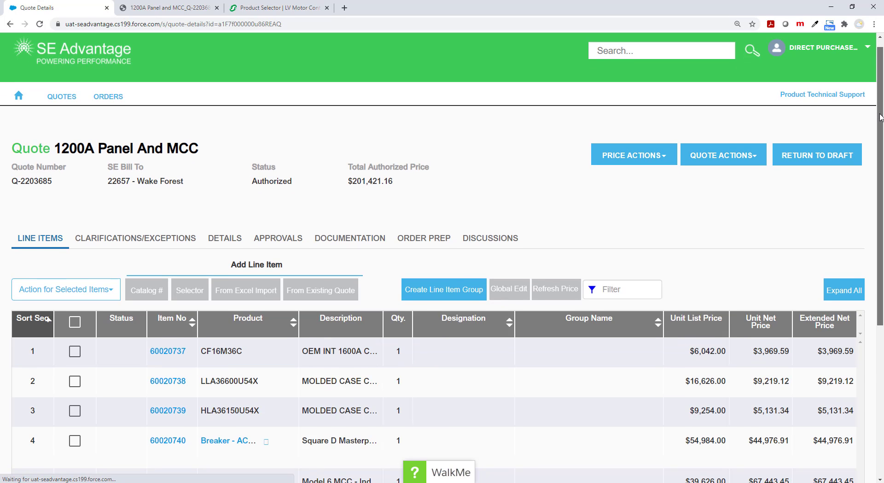
{"action": "left_click_drag", "start_coordinate": [880, 109], "coordinate": [876, 184]}
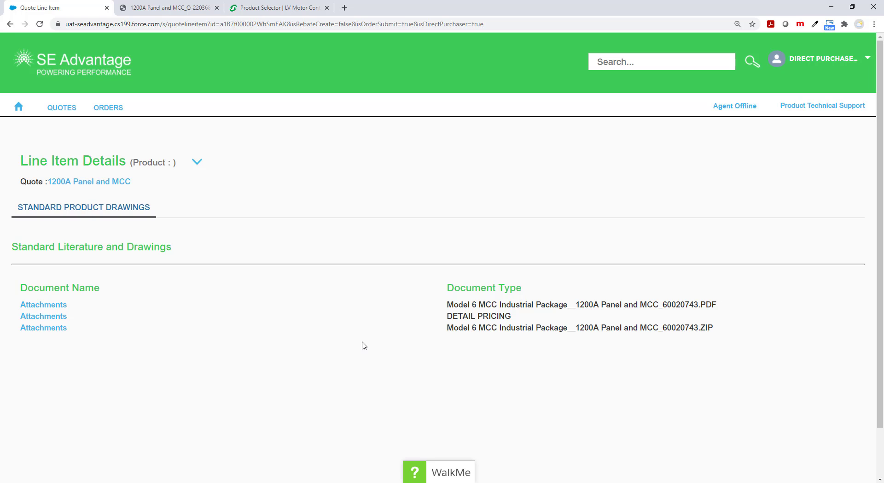
{"action": "left_click", "coordinate": [41, 328]}
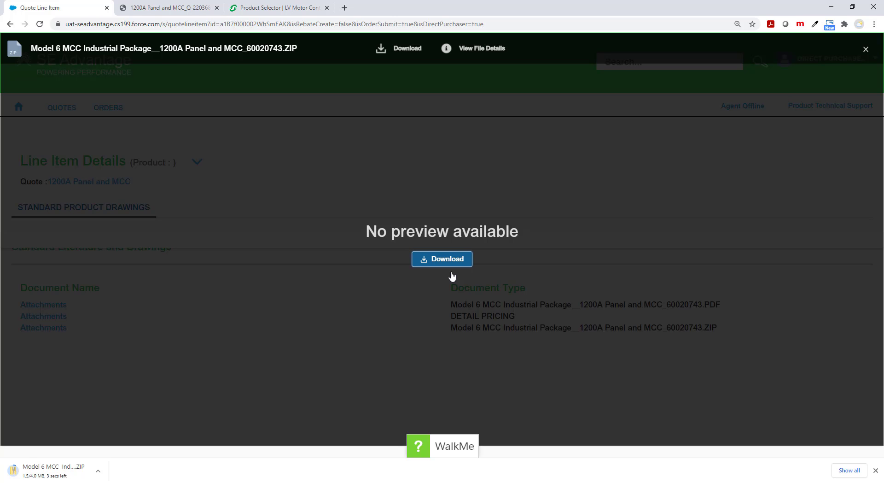
{"action": "left_click", "coordinate": [17, 24]}
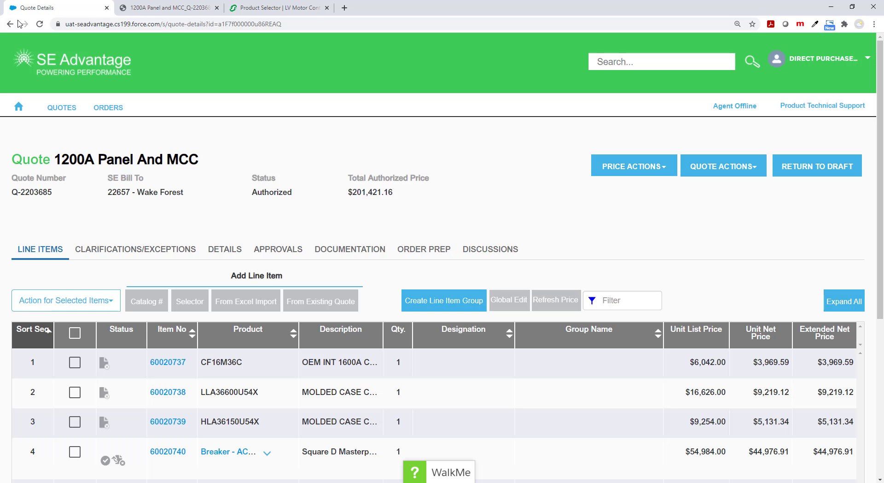